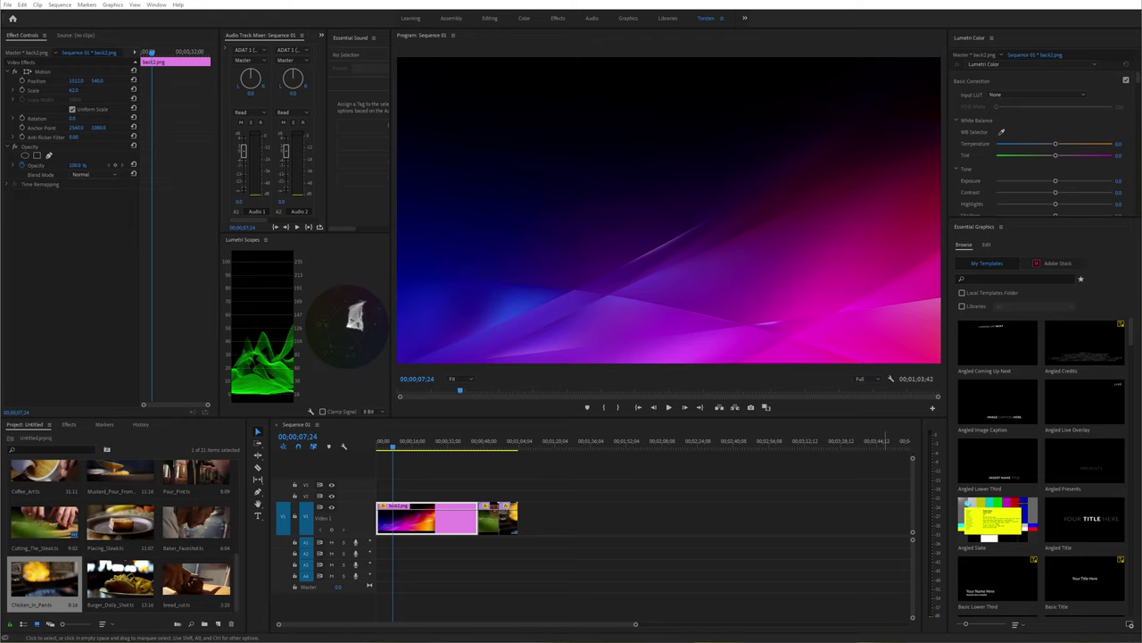
Step: Add a white 'MY TITLE HERE' text layer just above the centre of the gradient background
{"action": "key", "text": "ctrl+m"}
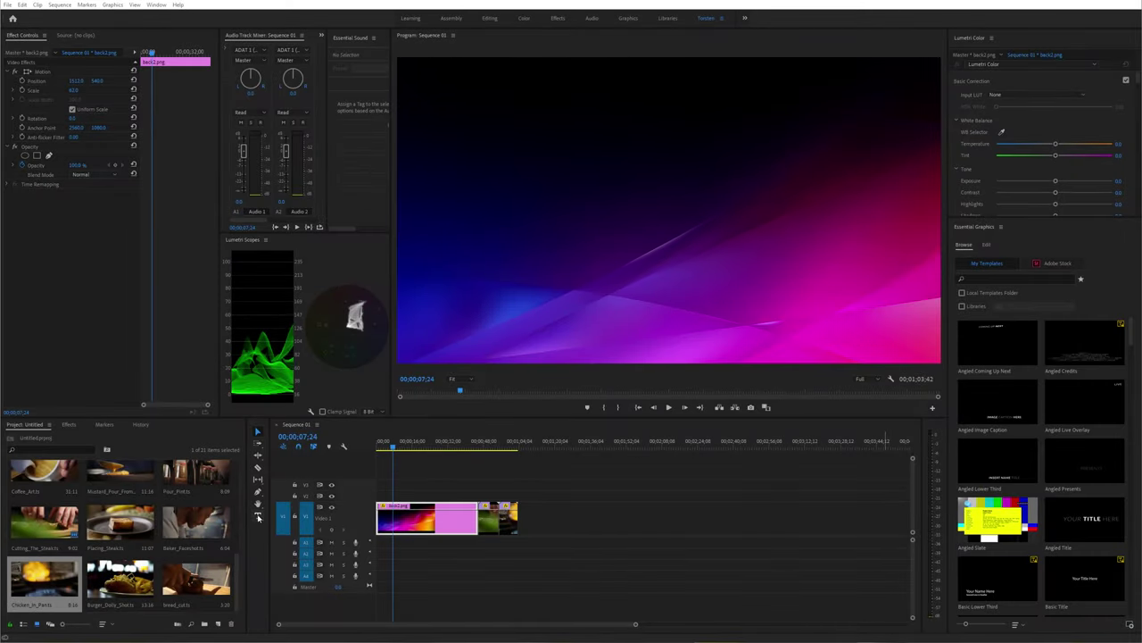
{"action": "left_click", "coordinate": [258, 517]}
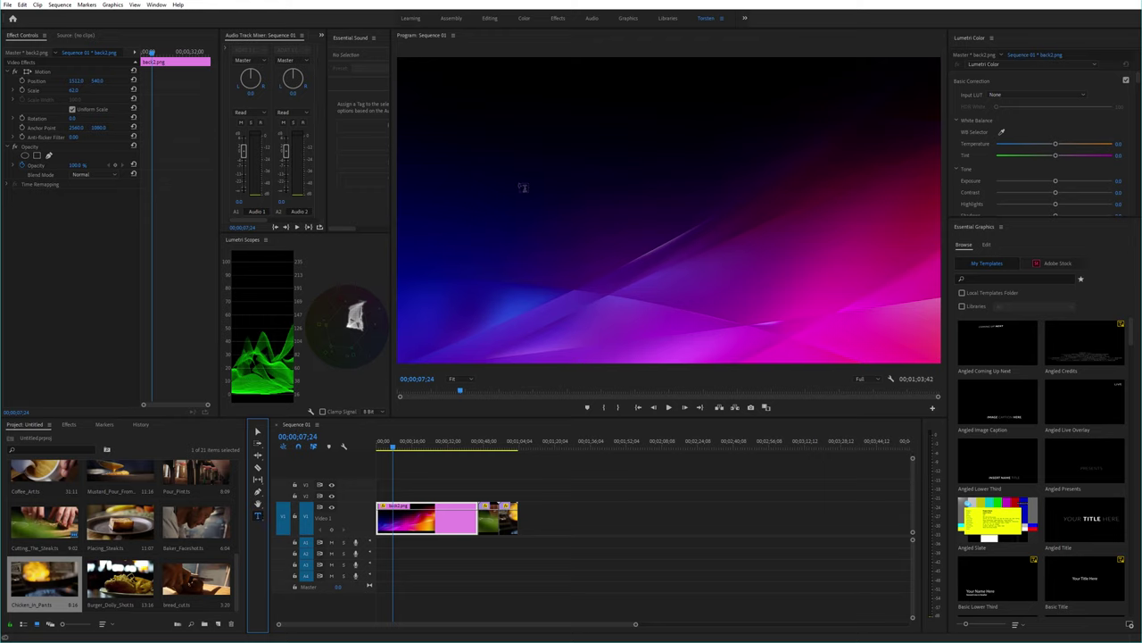
{"action": "left_click", "coordinate": [576, 208]}
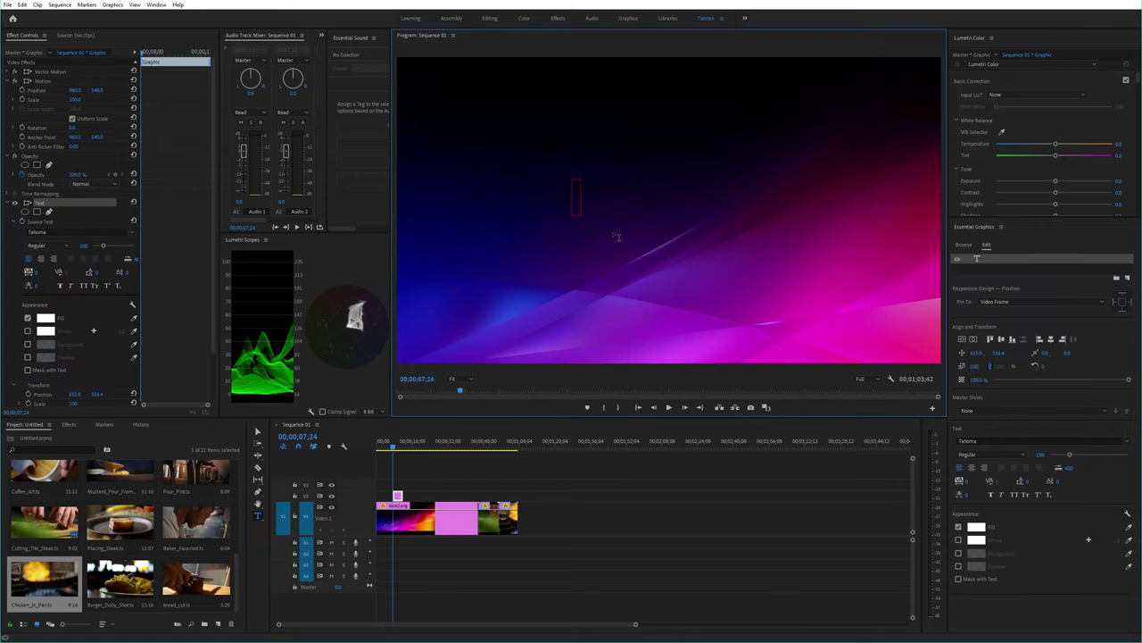
{"action": "type", "text": "MY TITLE HERE"}
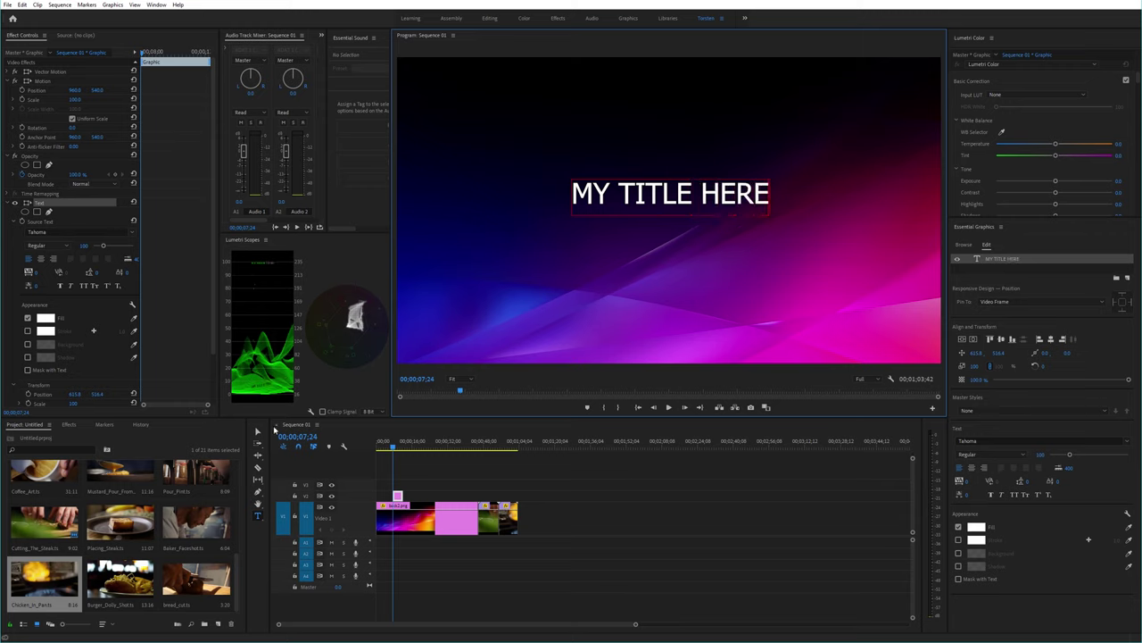
{"action": "left_click", "coordinate": [258, 432]}
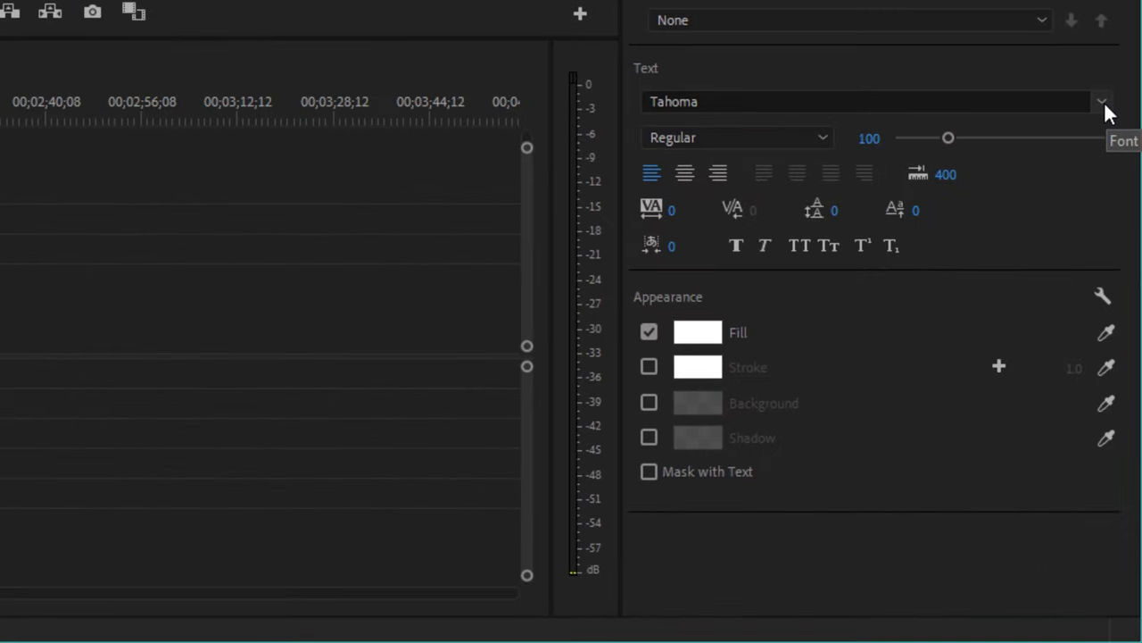
Step: Switch the title's font from Tahoma to Univers LT 39 ThinUltraCn
{"action": "left_click", "coordinate": [1103, 101]}
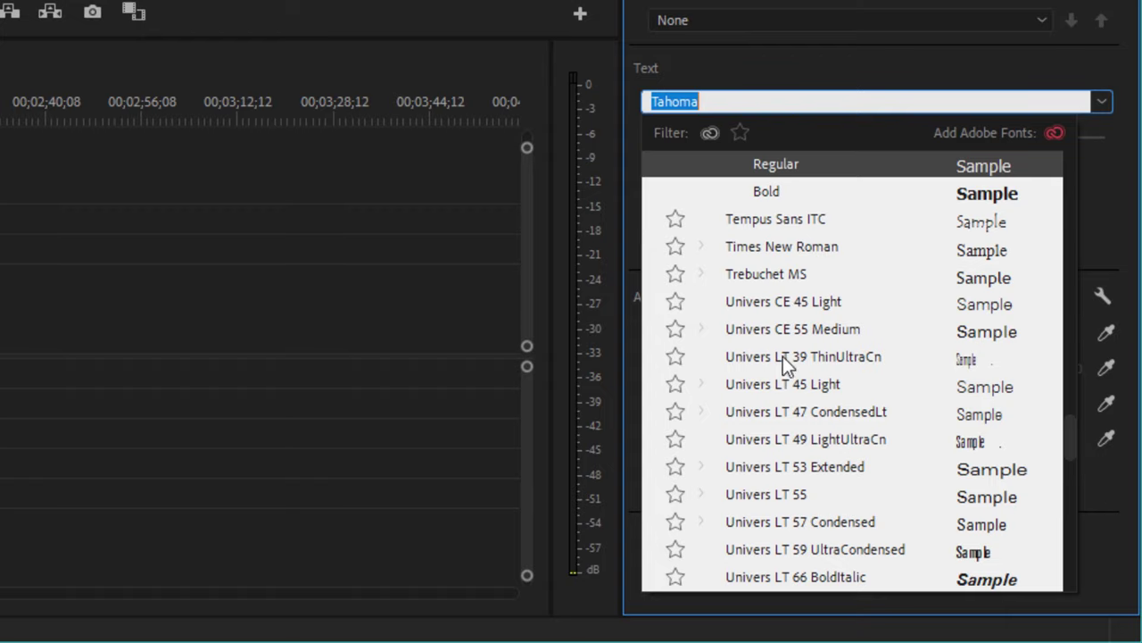
{"action": "scroll", "coordinate": [814, 403], "scroll_direction": "down", "scroll_amount": 3}
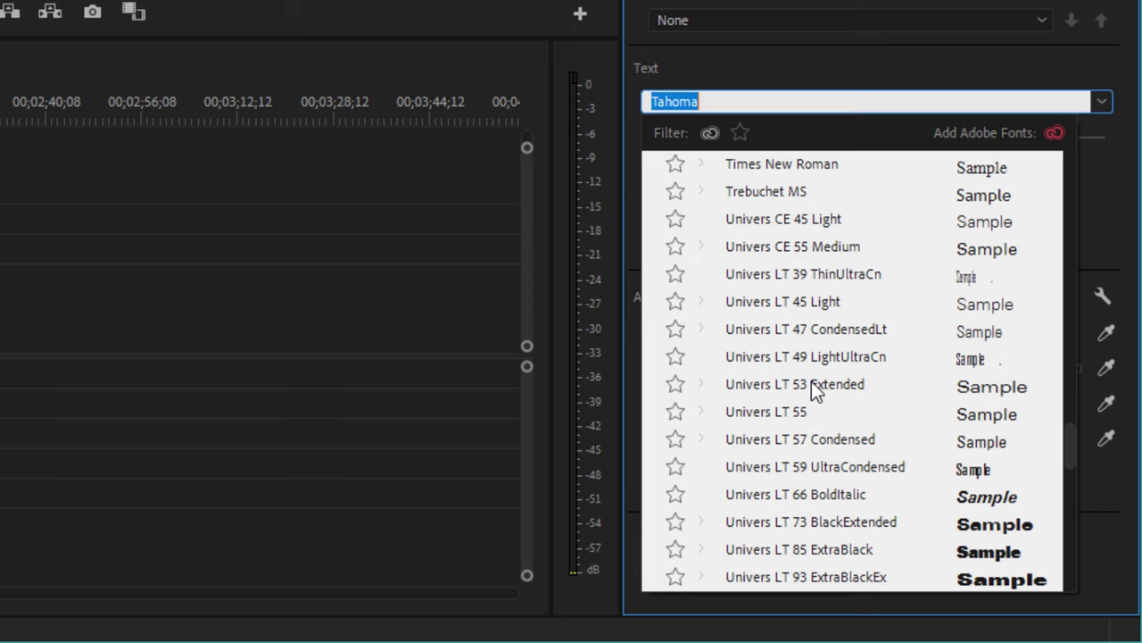
{"action": "scroll", "coordinate": [816, 395], "scroll_direction": "up", "scroll_amount": 1}
{"action": "scroll", "coordinate": [792, 473], "scroll_direction": "up", "scroll_amount": 5}
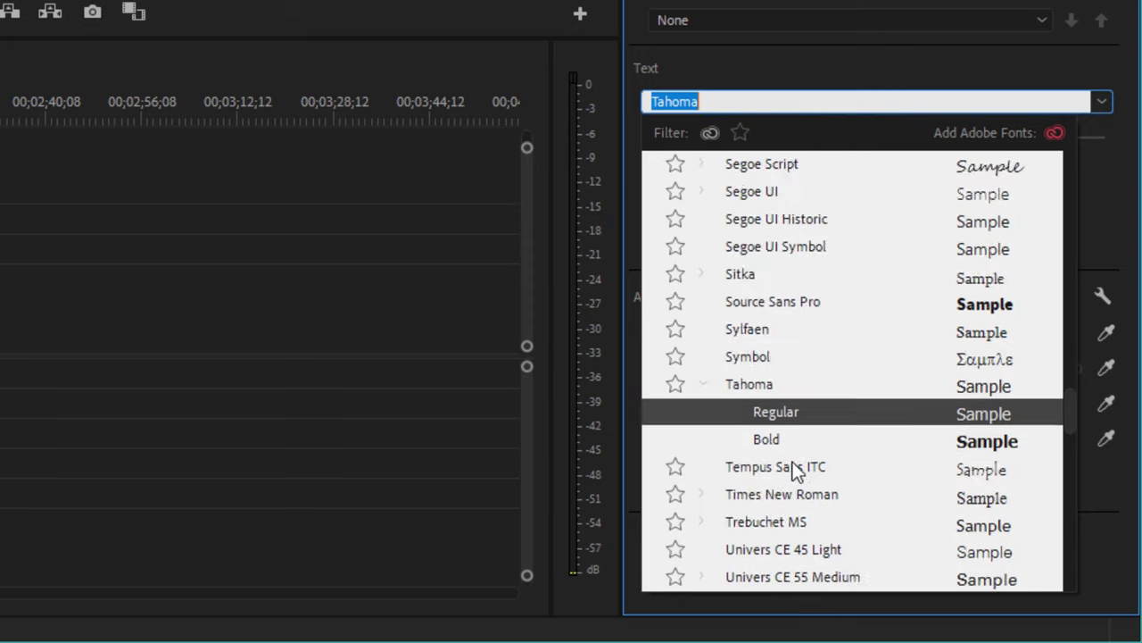
{"action": "scroll", "coordinate": [795, 467], "scroll_direction": "down", "scroll_amount": 4}
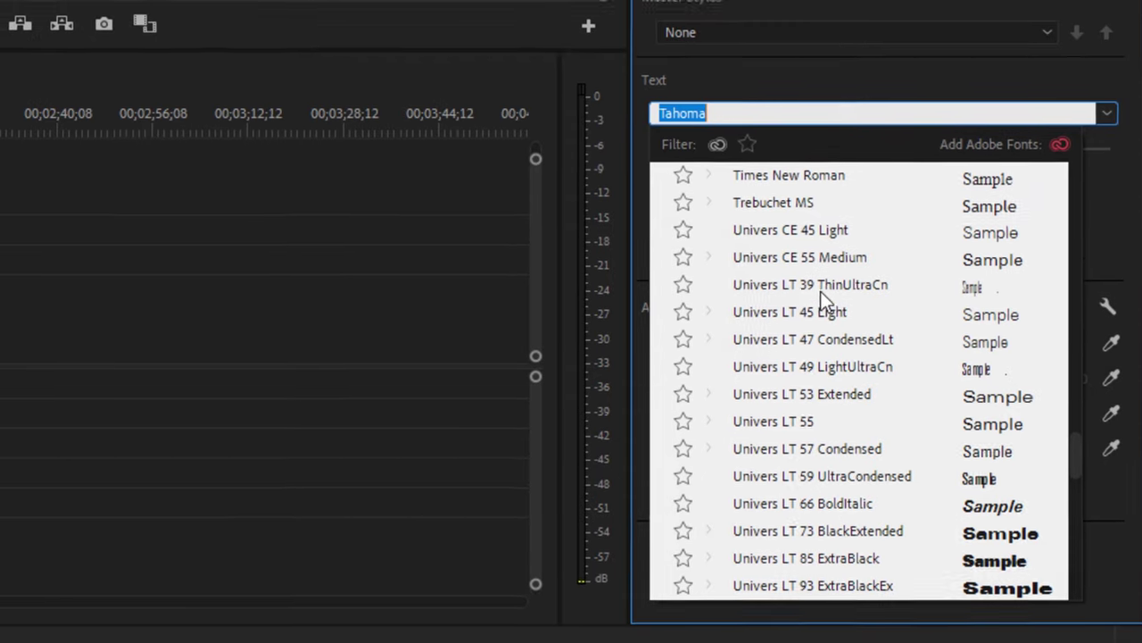
{"action": "left_click", "coordinate": [817, 284]}
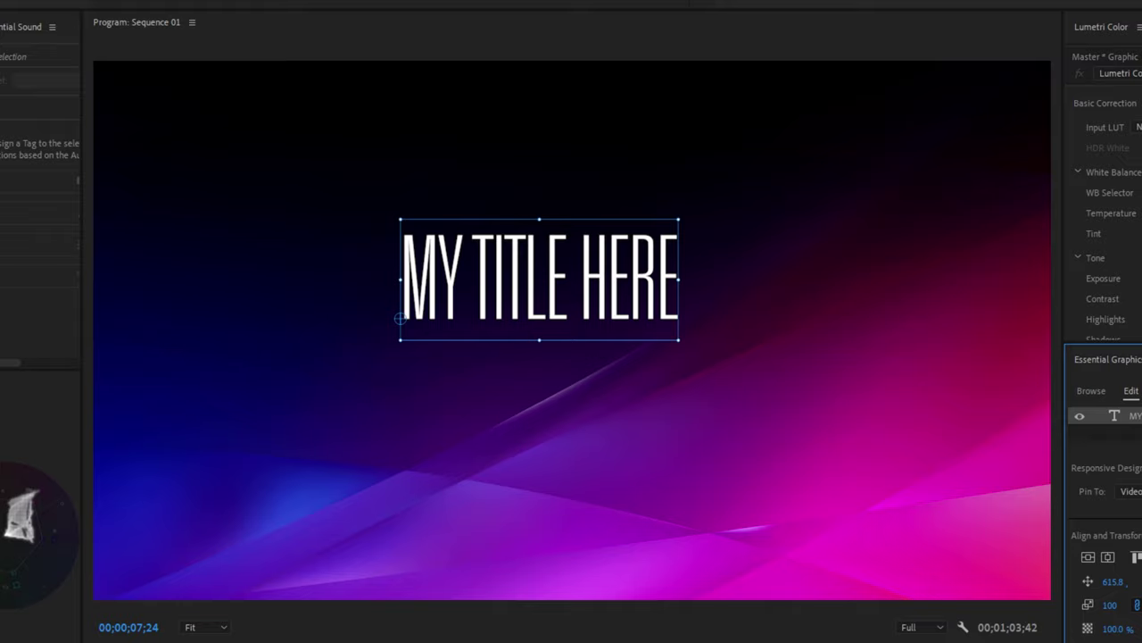
Step: Save the project, then step through fonts until the title uses Univers LT 57 Condensed
{"action": "key", "text": "ctrl+s"}
{"action": "key", "text": "Down"}
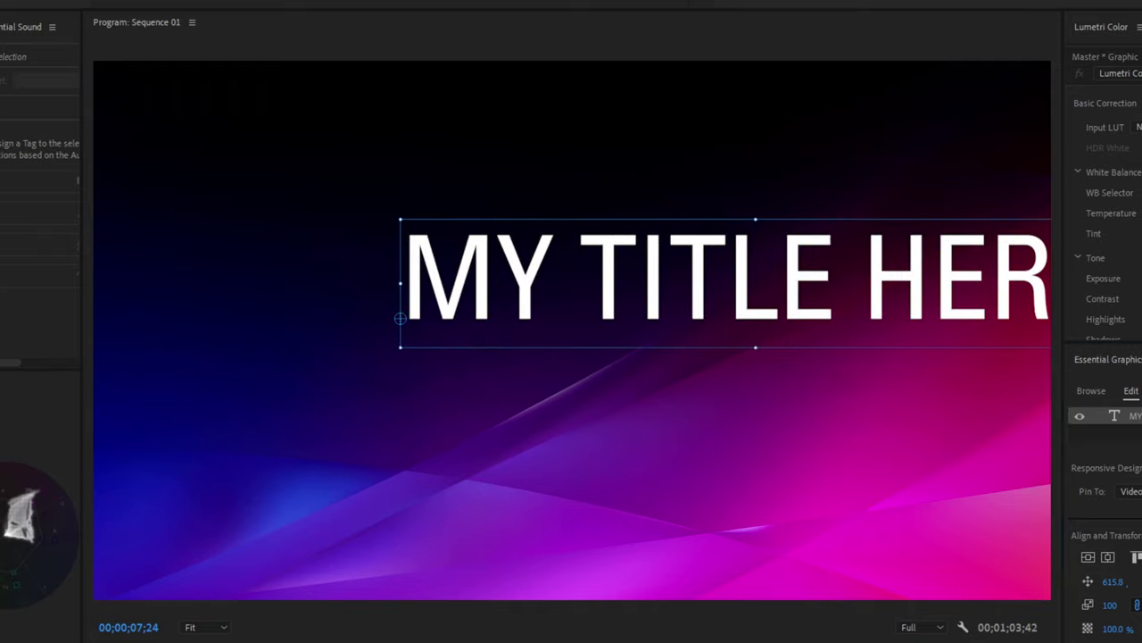
{"action": "key", "text": "Down"}
{"action": "key", "text": "Down"}
{"action": "key", "text": "Down"}
{"action": "key", "text": "Down"}
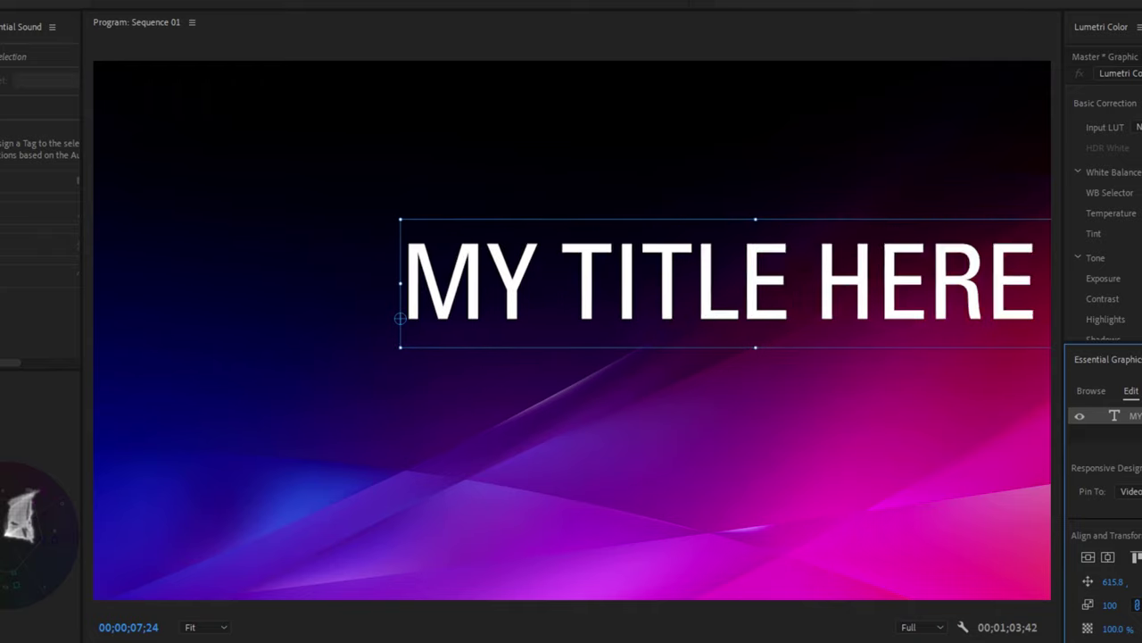
{"action": "key", "text": "Down"}
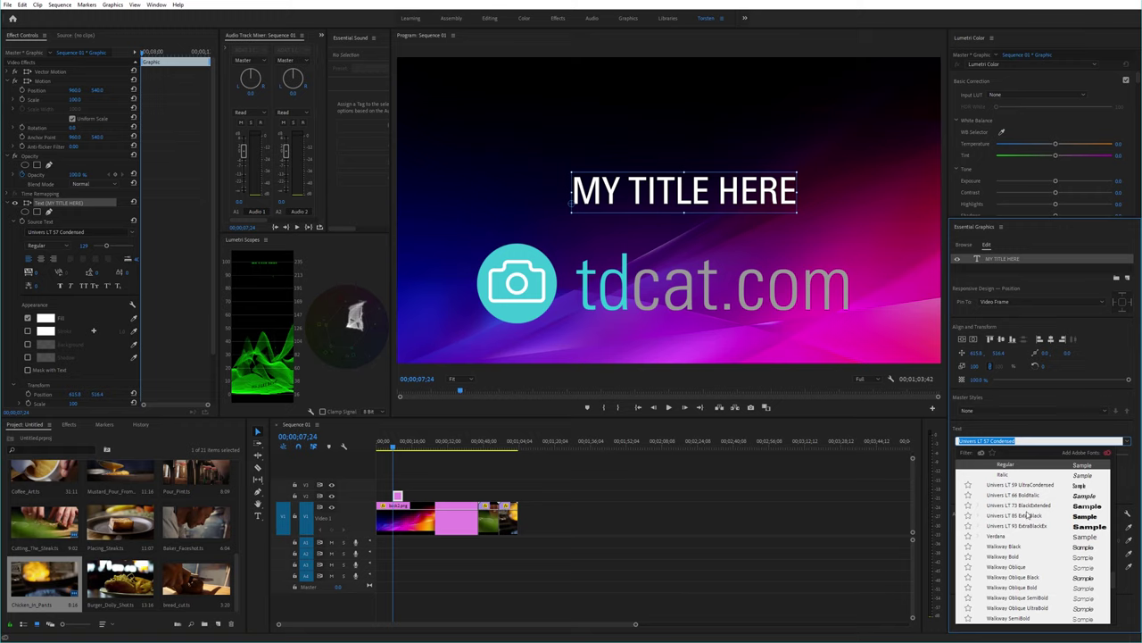
Step: Try Univers LT 47 CondensedLt, then Univers LT 39 ThinUltraCn on the title
{"action": "scroll", "coordinate": [1026, 516], "scroll_direction": "up", "scroll_amount": 2}
{"action": "scroll", "coordinate": [1026, 516], "scroll_direction": "up", "scroll_amount": 3}
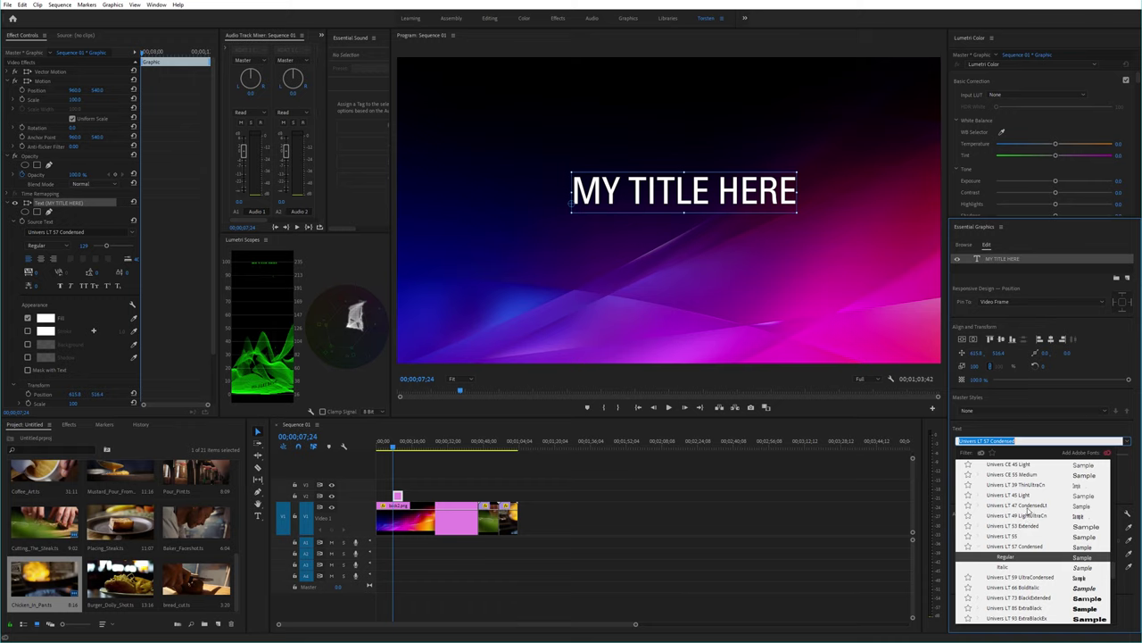
{"action": "left_click", "coordinate": [1024, 507]}
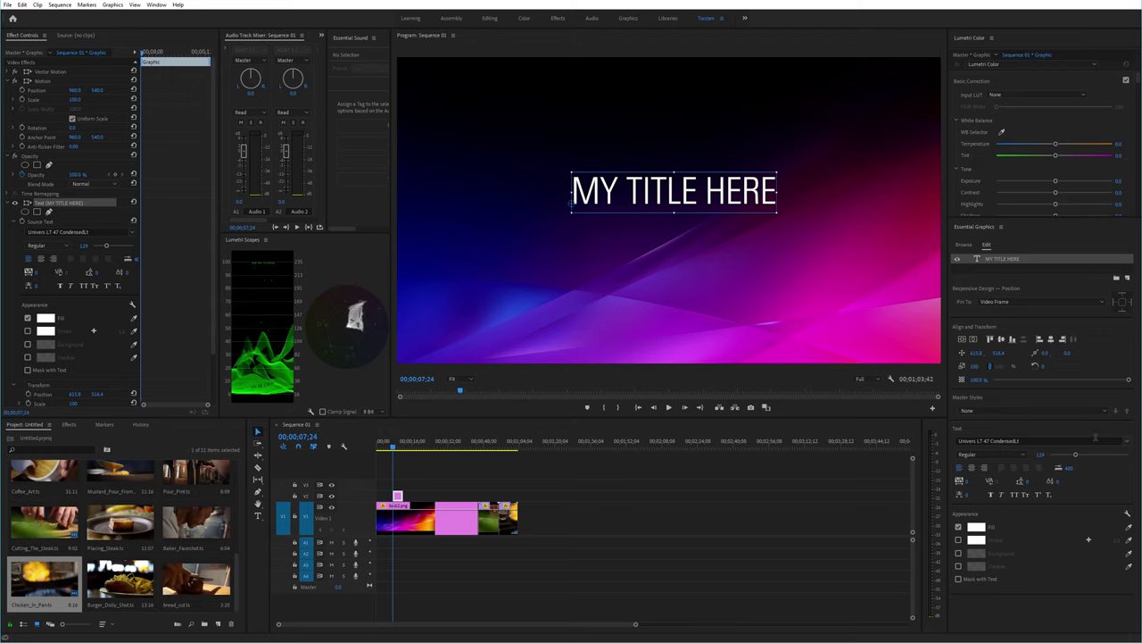
{"action": "scroll", "coordinate": [1018, 441], "scroll_direction": "up", "scroll_amount": 3}
{"action": "scroll", "coordinate": [1018, 442], "scroll_direction": "down", "scroll_amount": 4}
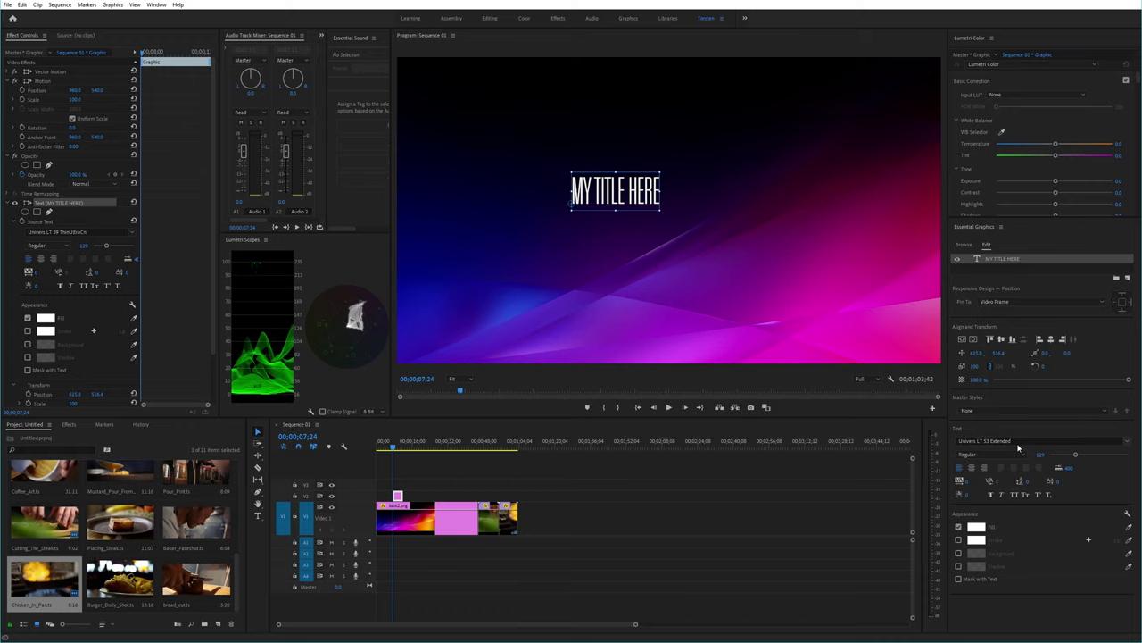
{"action": "scroll", "coordinate": [1018, 446], "scroll_direction": "down", "scroll_amount": 2}
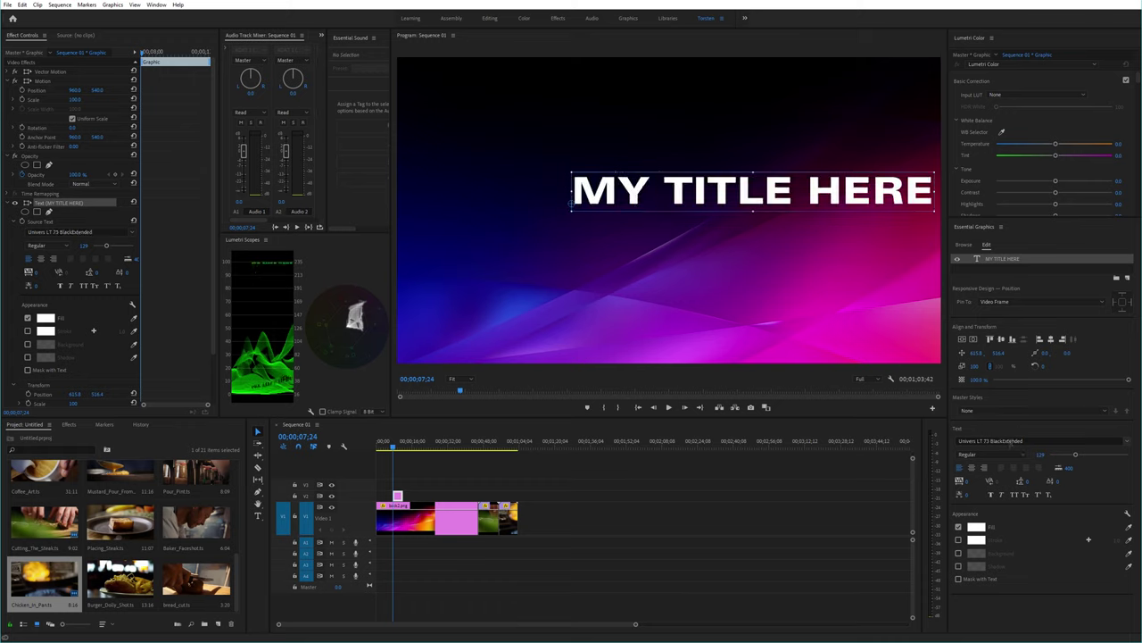
{"action": "scroll", "coordinate": [1011, 444], "scroll_direction": "up", "scroll_amount": 2}
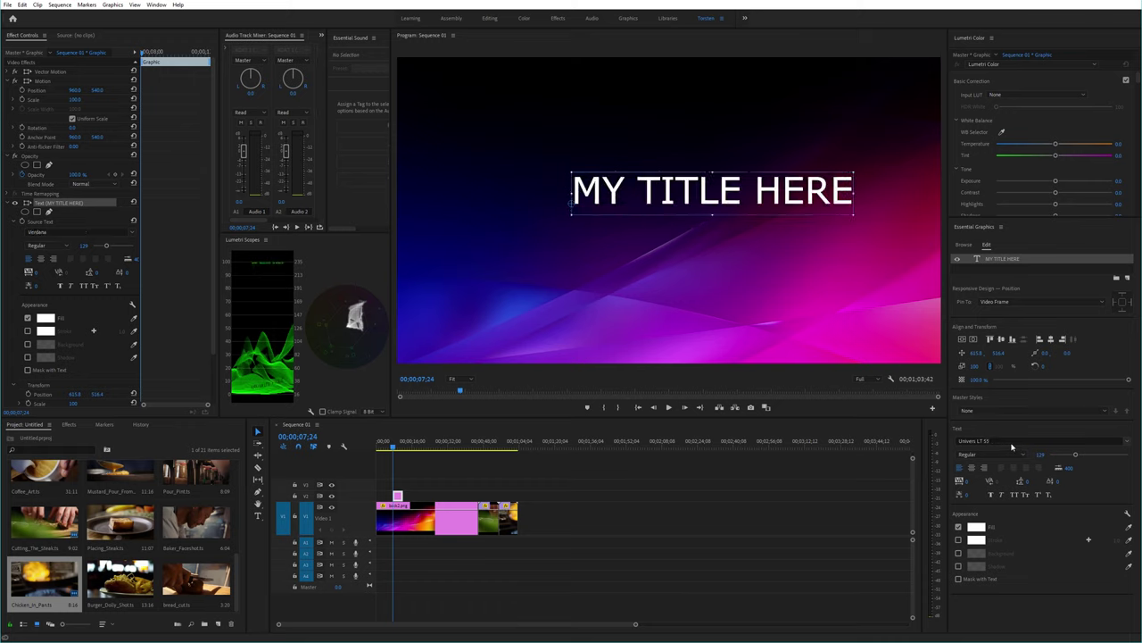
{"action": "left_click", "coordinate": [1012, 444]}
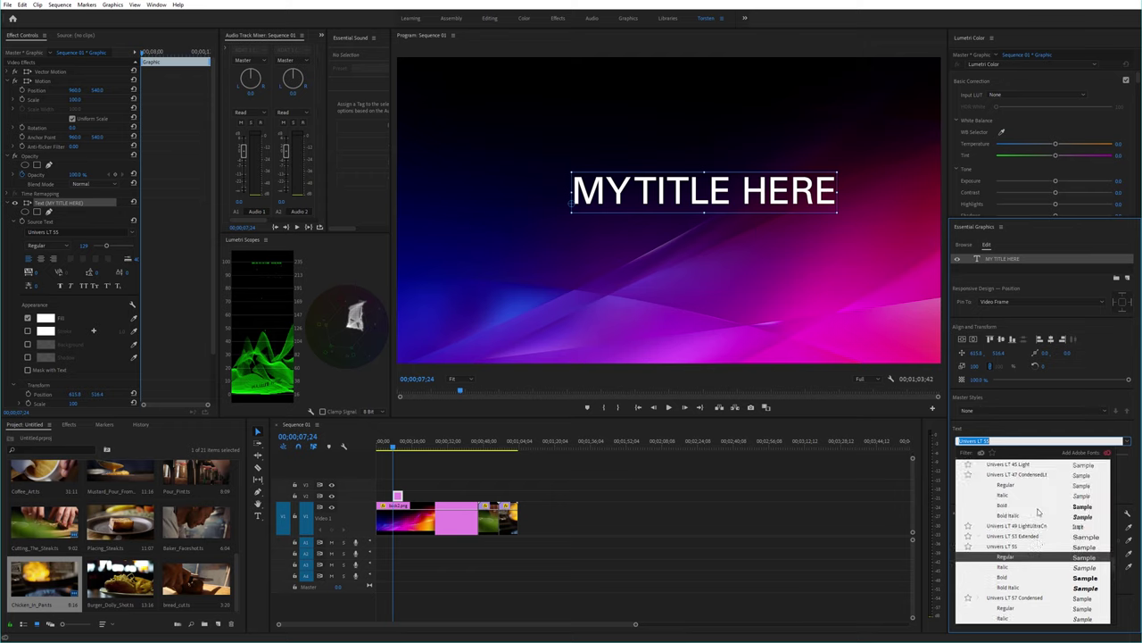
{"action": "scroll", "coordinate": [1029, 514], "scroll_direction": "up", "scroll_amount": 1}
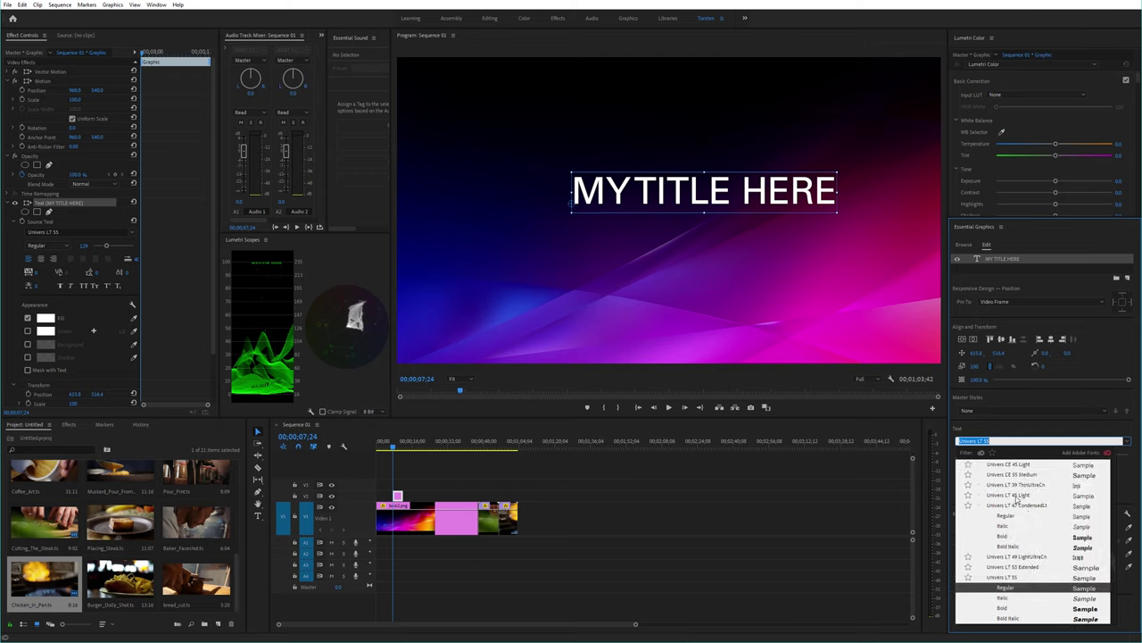
{"action": "left_click", "coordinate": [1018, 486]}
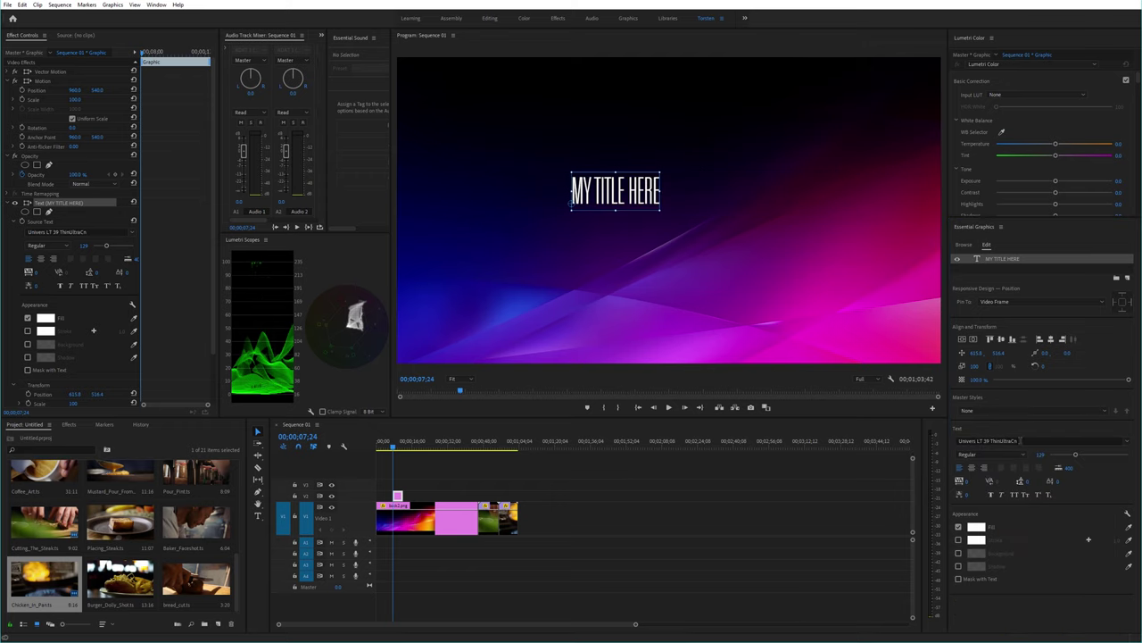
Step: Compare Univers CE 45 Light and Univers LT 57 Condensed, ending on Univers LT 49 LightUltraCn
{"action": "left_click", "coordinate": [1023, 440]}
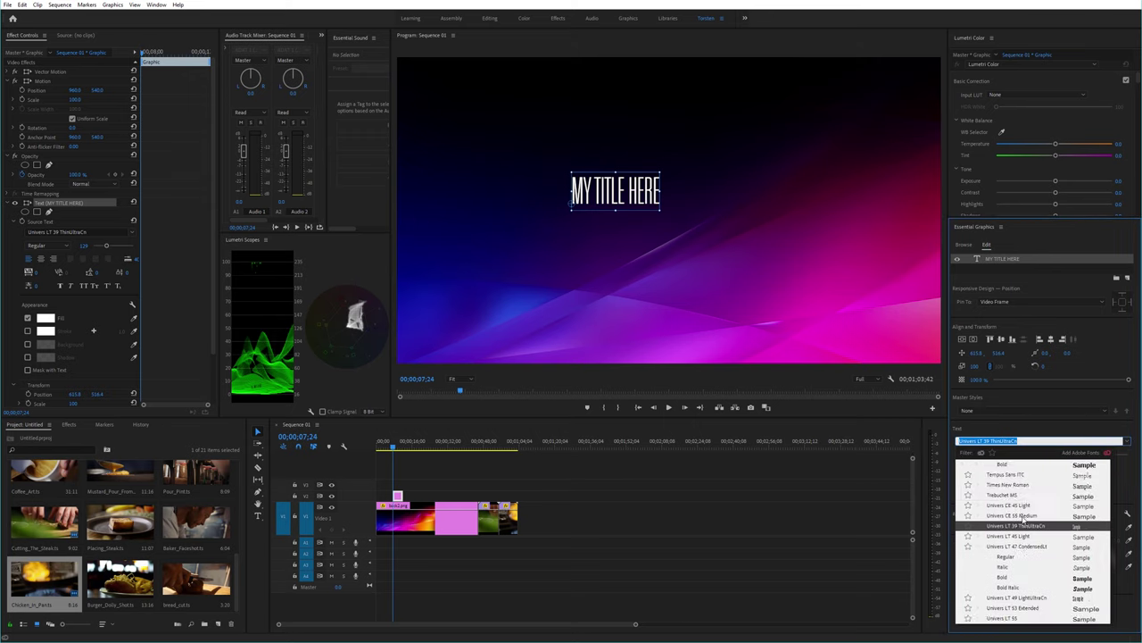
{"action": "left_click", "coordinate": [1019, 505]}
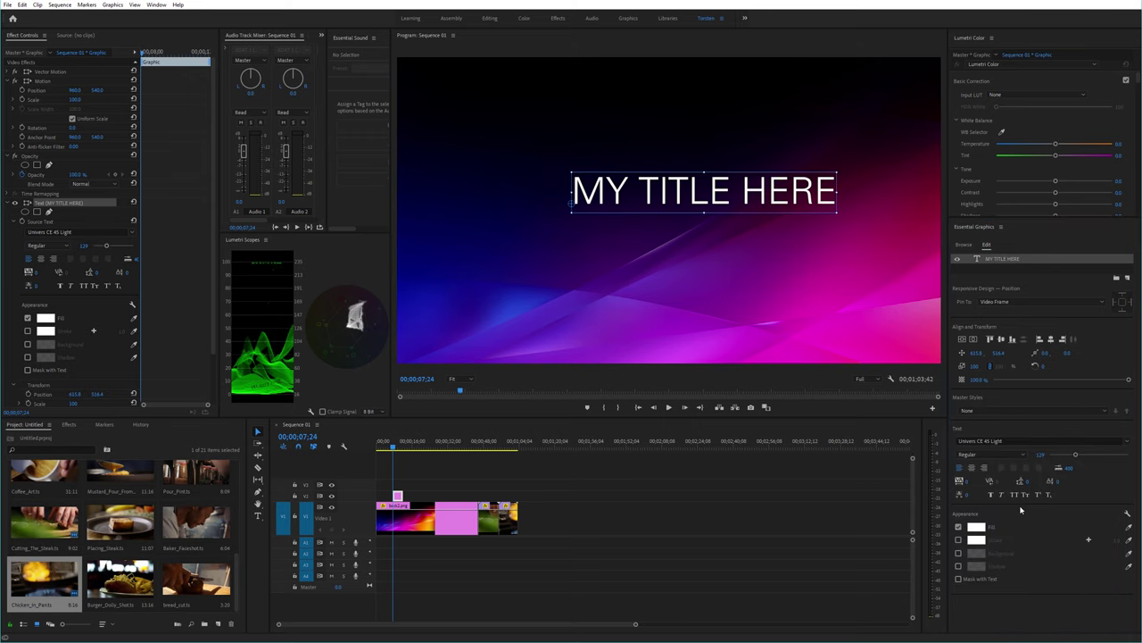
{"action": "left_click", "coordinate": [1008, 441]}
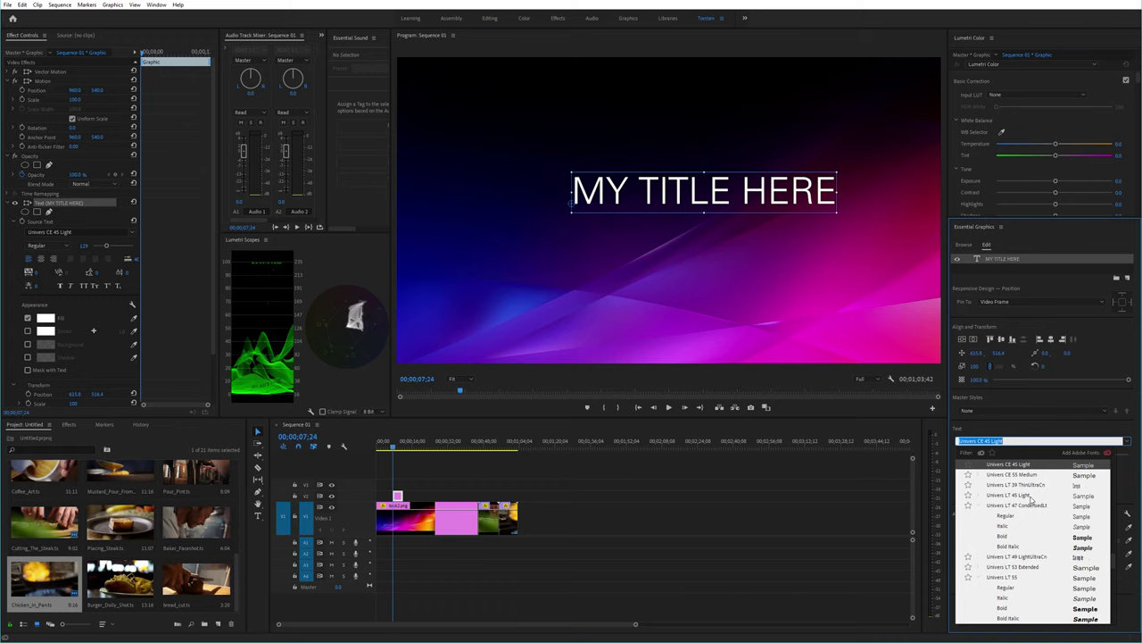
{"action": "scroll", "coordinate": [1032, 501], "scroll_direction": "down", "scroll_amount": 2}
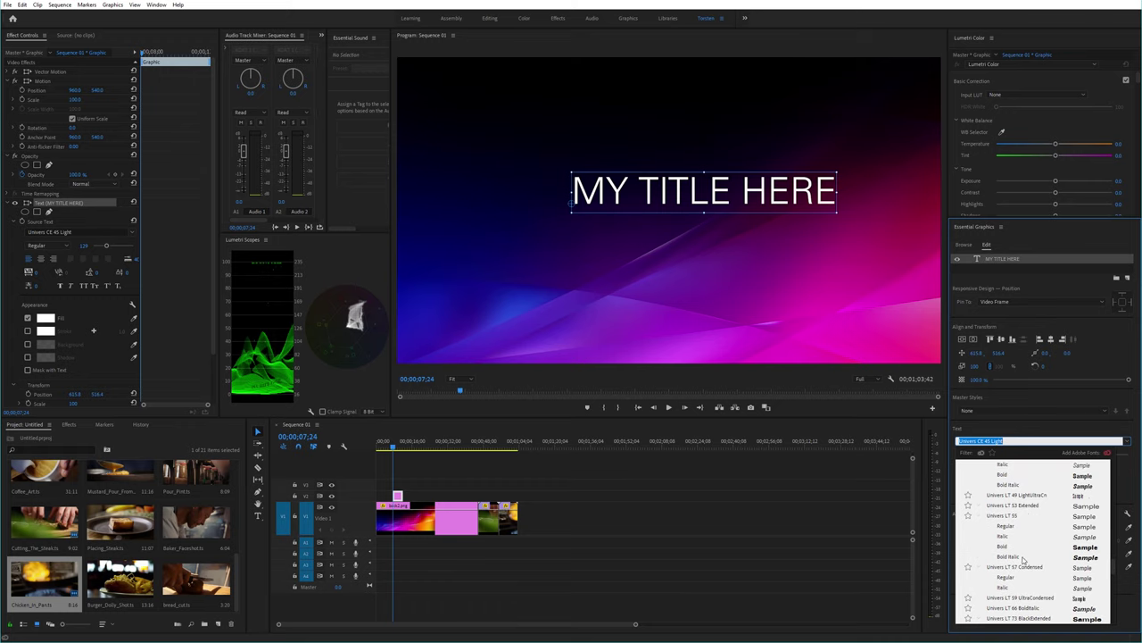
{"action": "left_click", "coordinate": [1022, 568]}
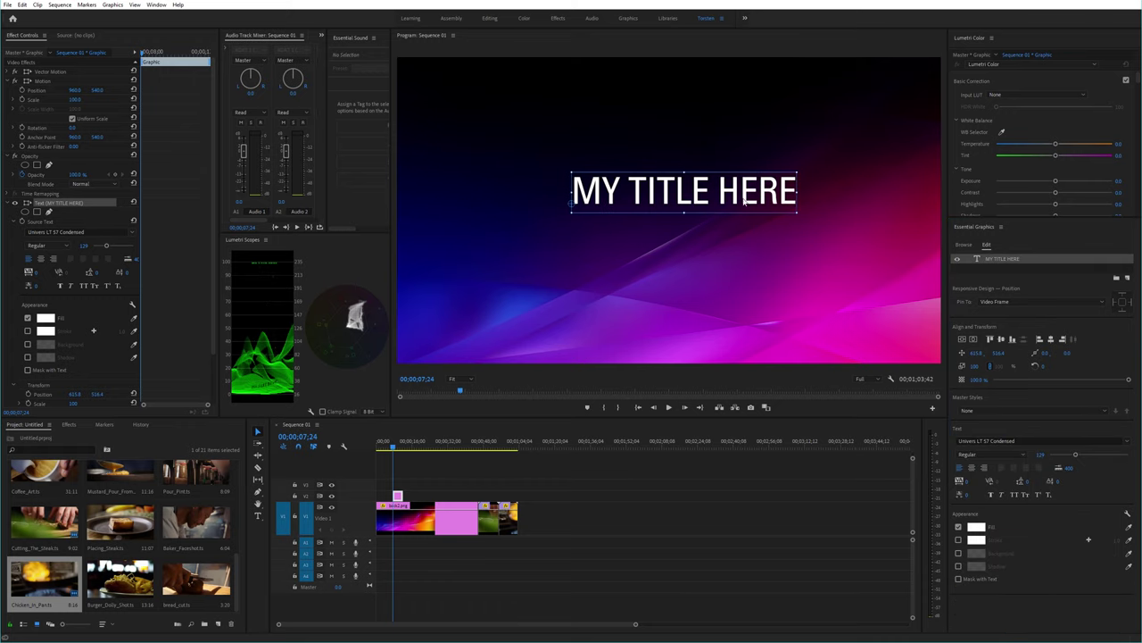
{"action": "key", "text": "ctrl+z"}
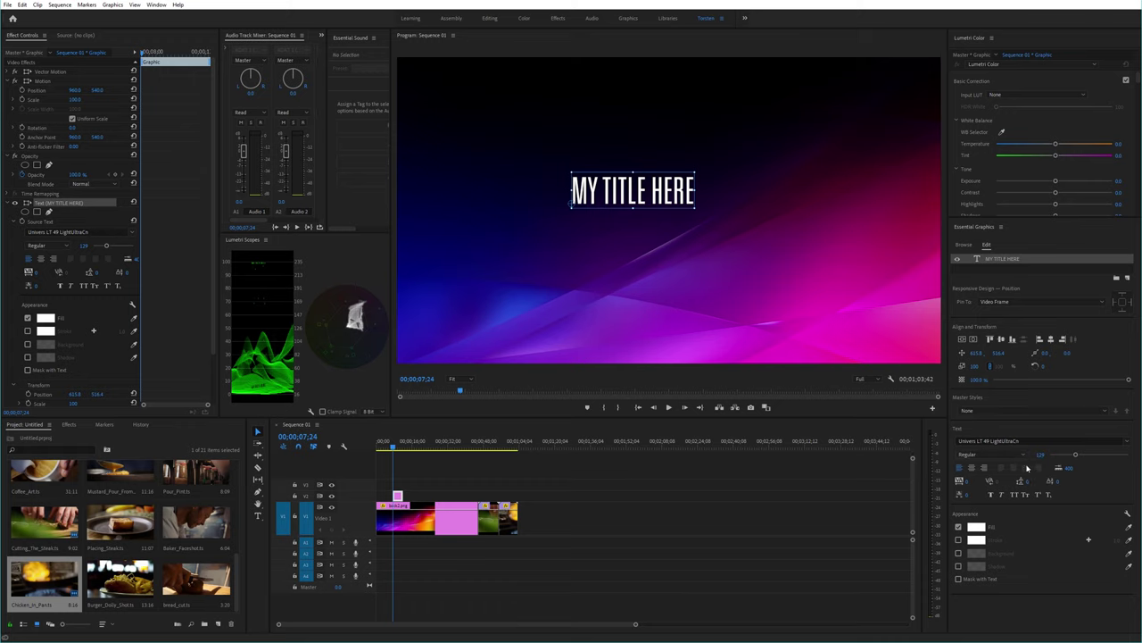
Step: Enlarge the title to font size 233, then delete its graphic clip from track V3
{"action": "left_click_drag", "start_coordinate": [1075, 454], "coordinate": [1096, 454]}
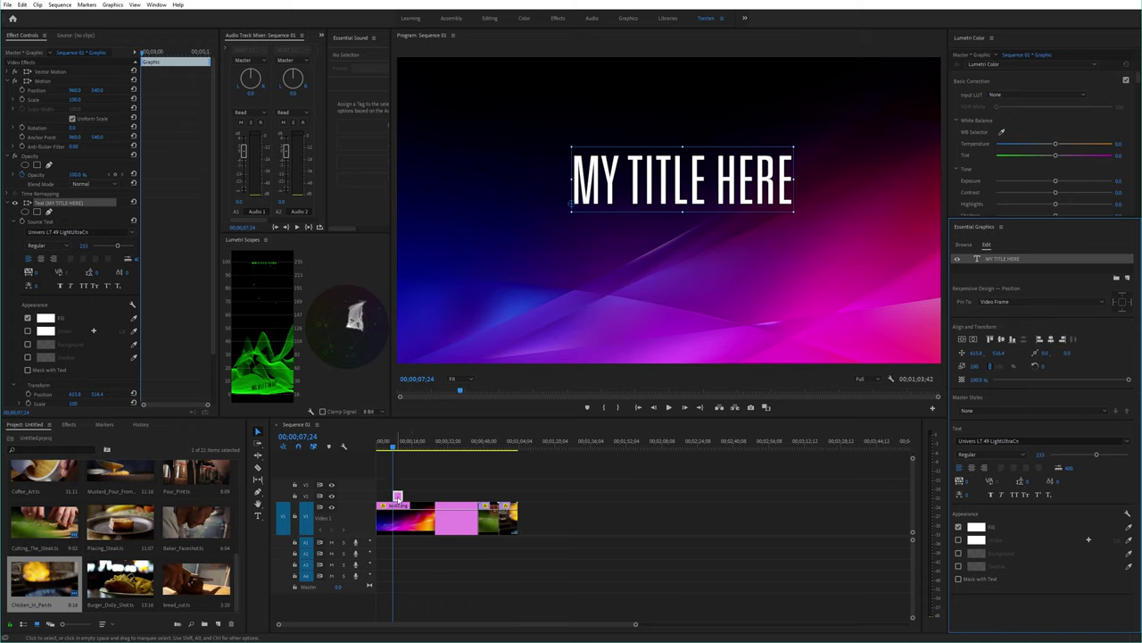
{"action": "left_click", "coordinate": [399, 498]}
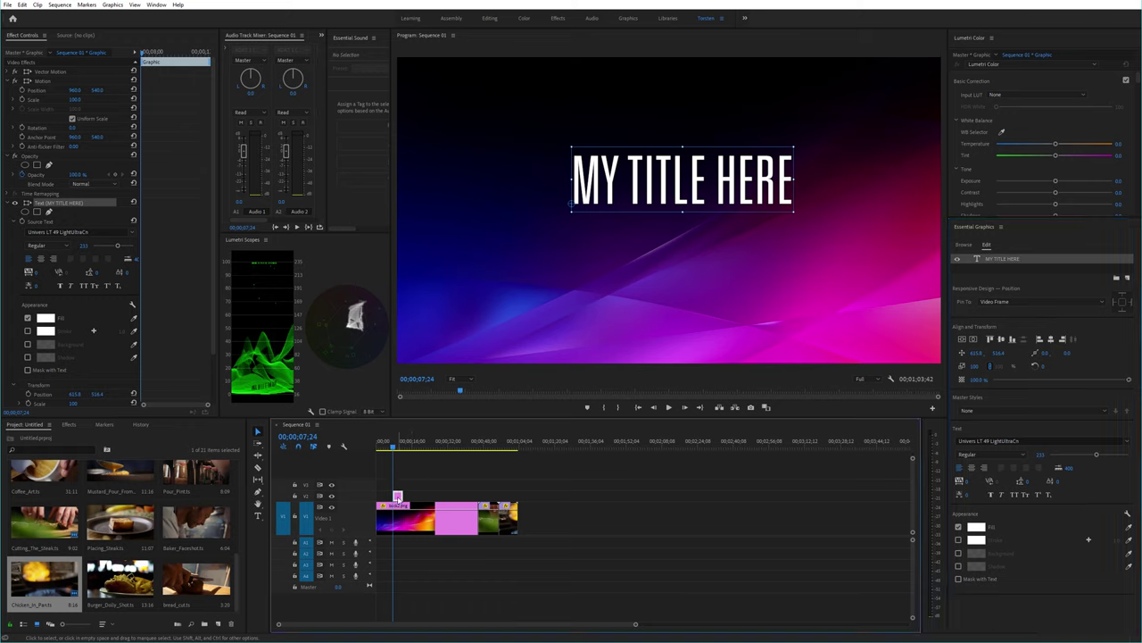
{"action": "key", "text": "Delete"}
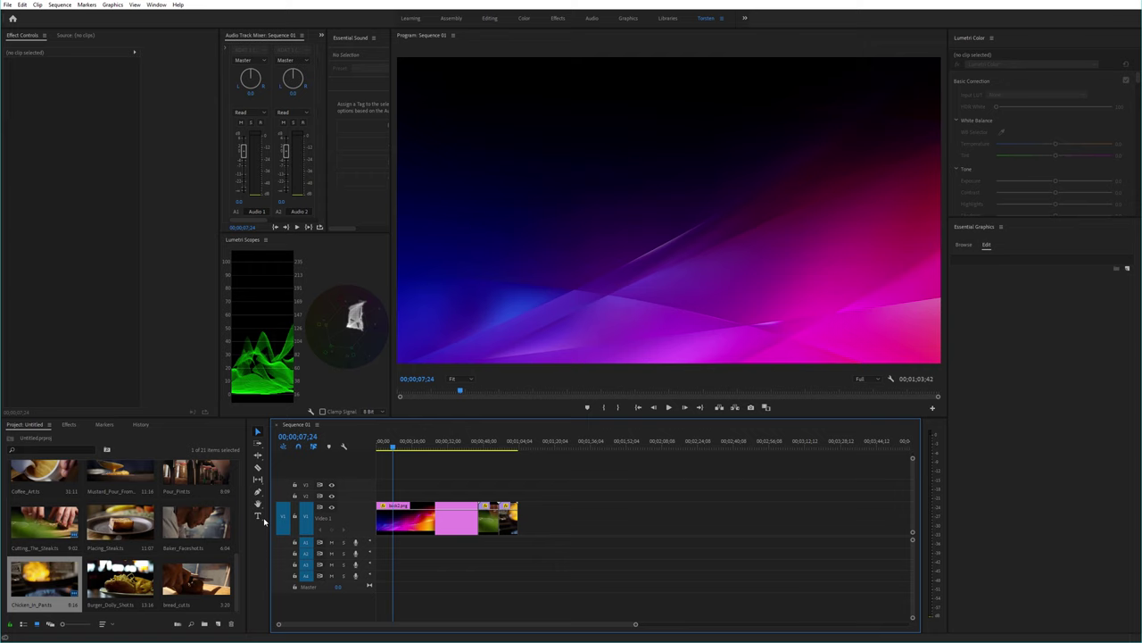
Step: Create a new text box above the frame centre and type 'MY TITLE HERE'
{"action": "left_click", "coordinate": [259, 515]}
{"action": "left_click", "coordinate": [571, 207]}
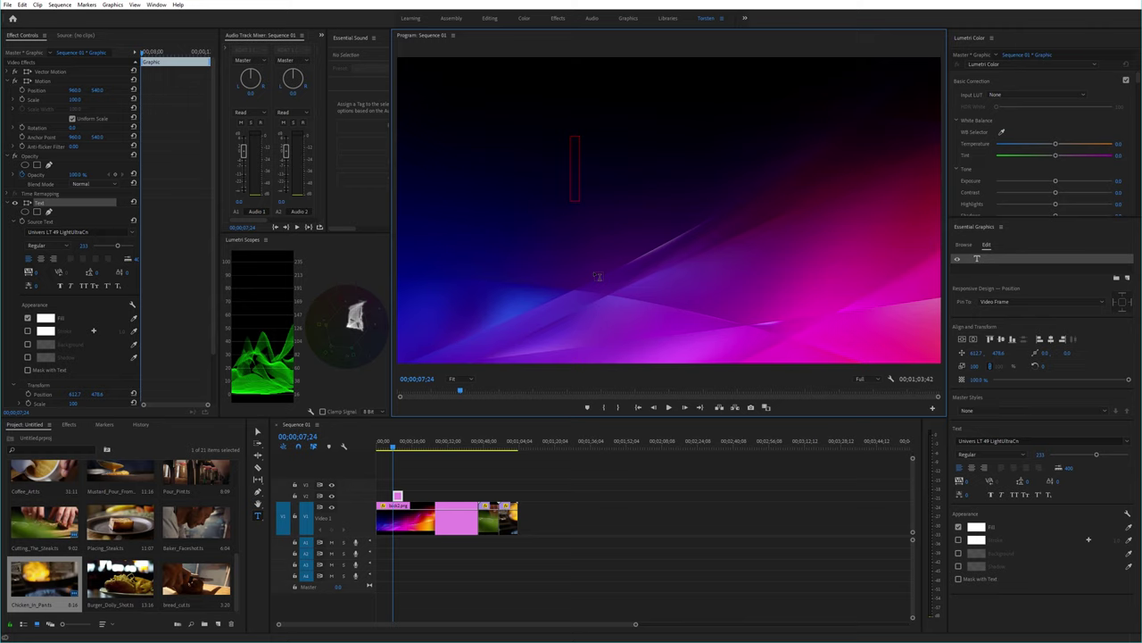
{"action": "type", "text": "MY TIT"}
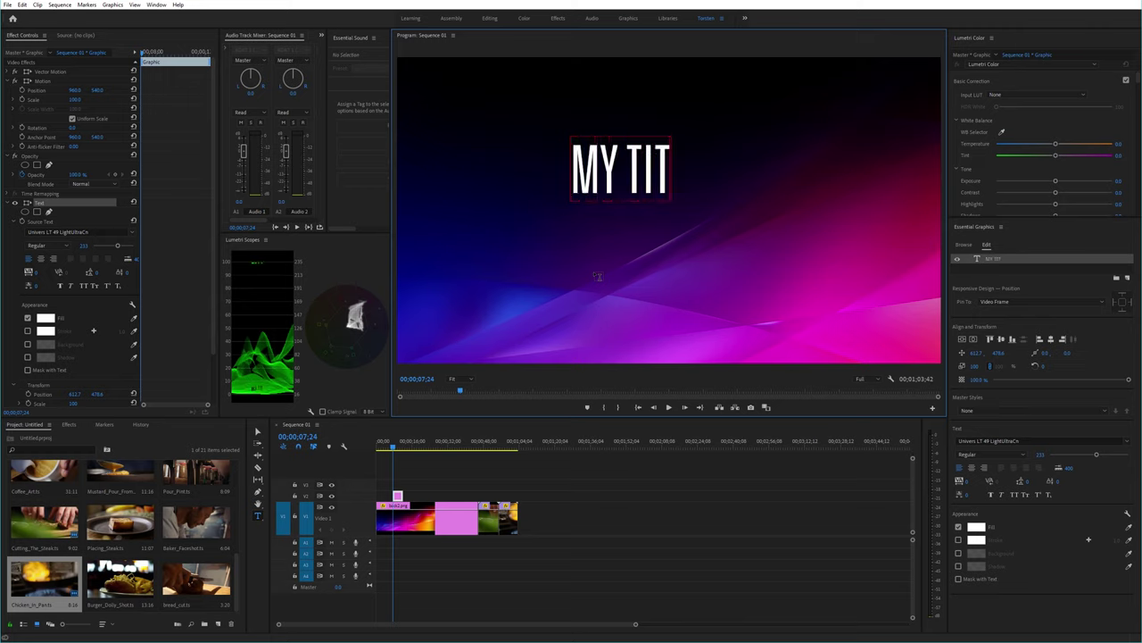
{"action": "type", "text": "LE HERE"}
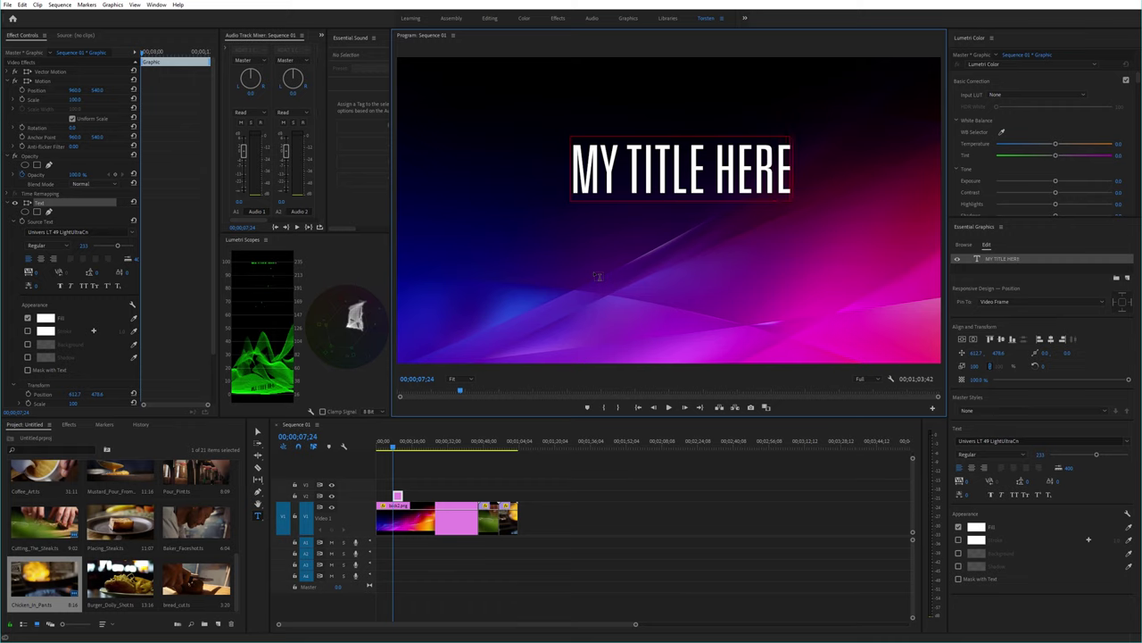
Step: Set the new title's font to the Nexa family in its Thin style
{"action": "left_click", "coordinate": [1130, 442]}
{"action": "scroll", "coordinate": [1040, 532], "scroll_direction": "up", "scroll_amount": 5}
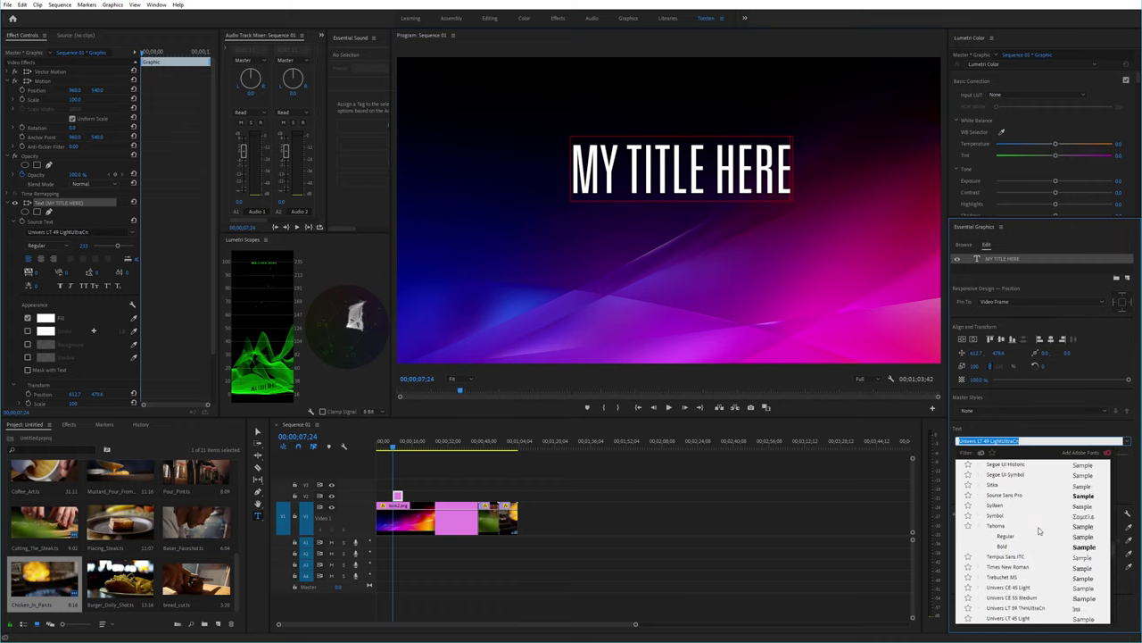
{"action": "scroll", "coordinate": [1033, 533], "scroll_direction": "up", "scroll_amount": 2}
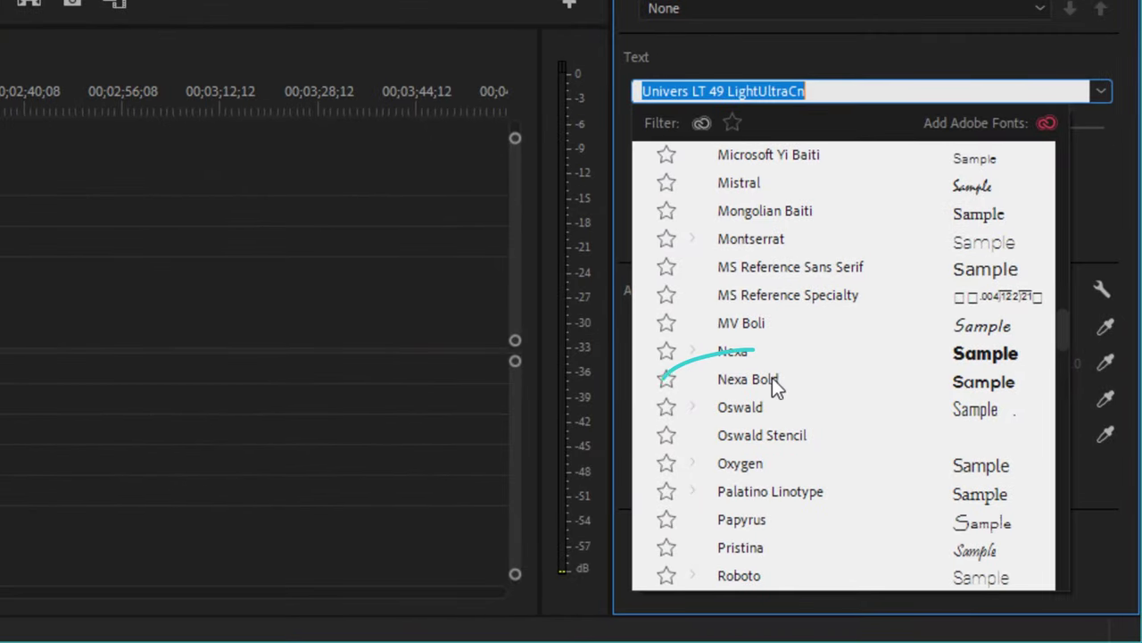
{"action": "left_click", "coordinate": [694, 351]}
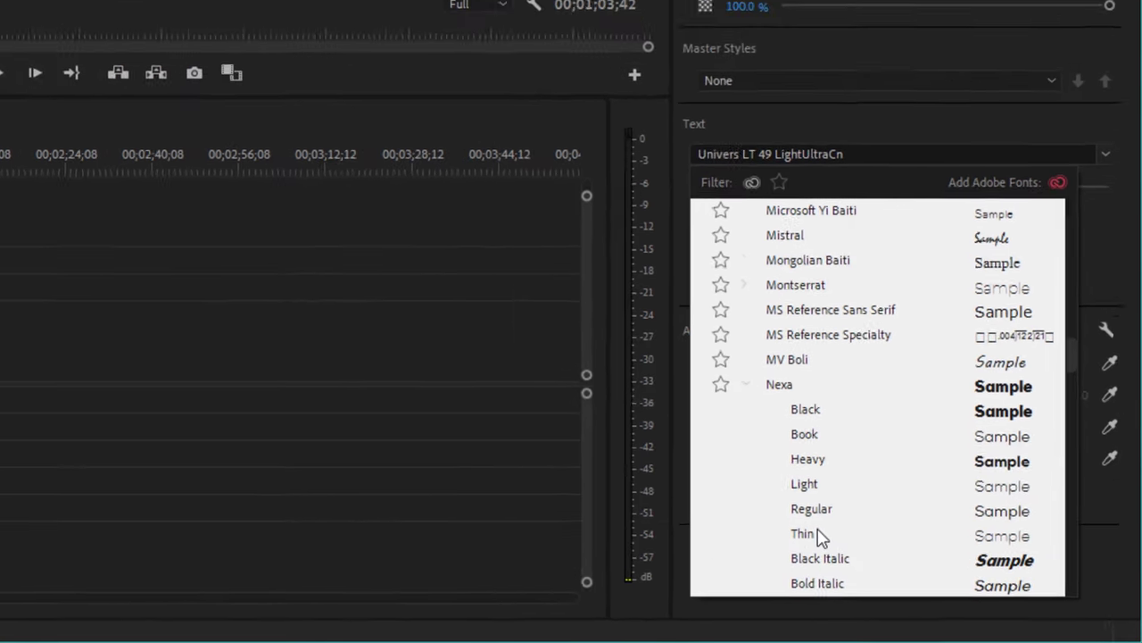
{"action": "left_click", "coordinate": [768, 518]}
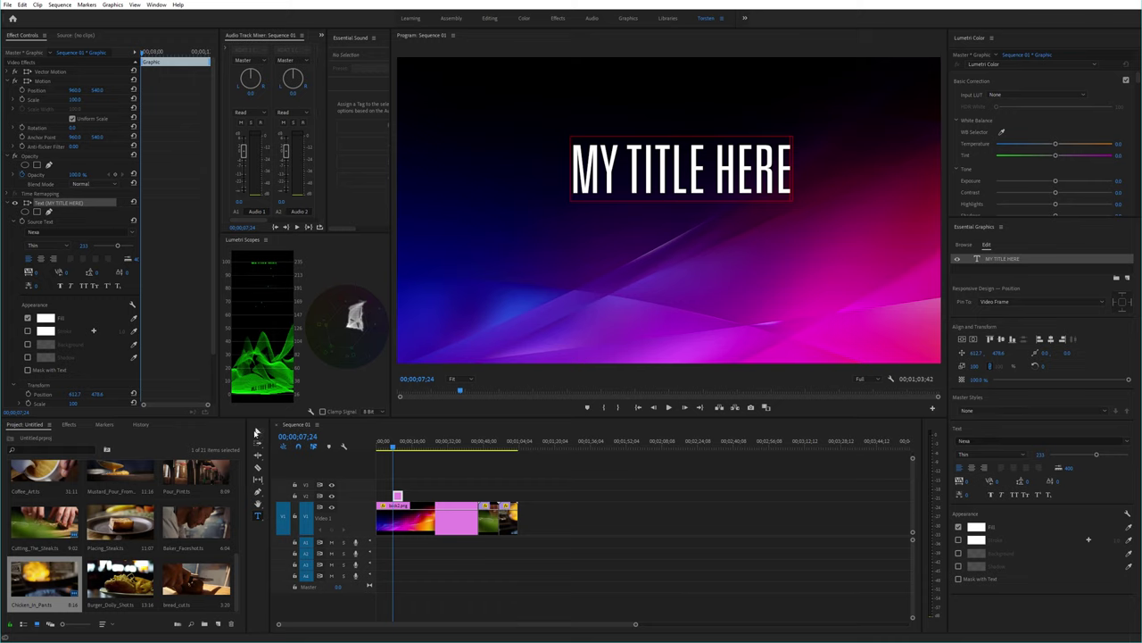
Step: Apply Nexa Thin to the whole title, shrink it to size 94, and move it upper-left
{"action": "key", "text": "Escape"}
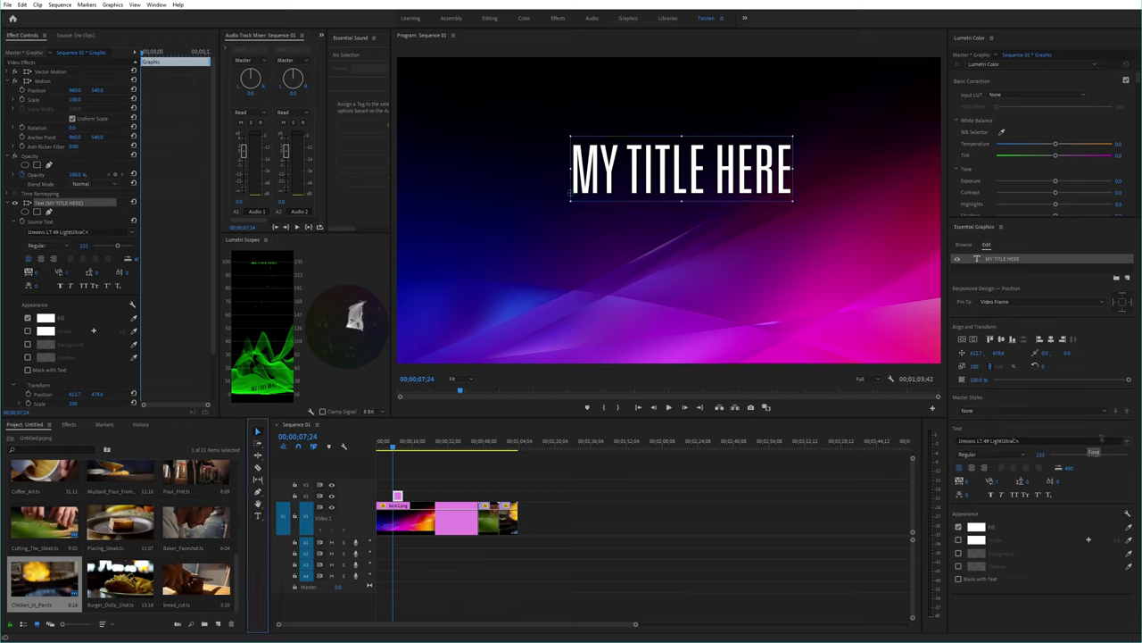
{"action": "left_click", "coordinate": [1127, 442]}
{"action": "scroll", "coordinate": [1012, 552], "scroll_direction": "up", "scroll_amount": 5}
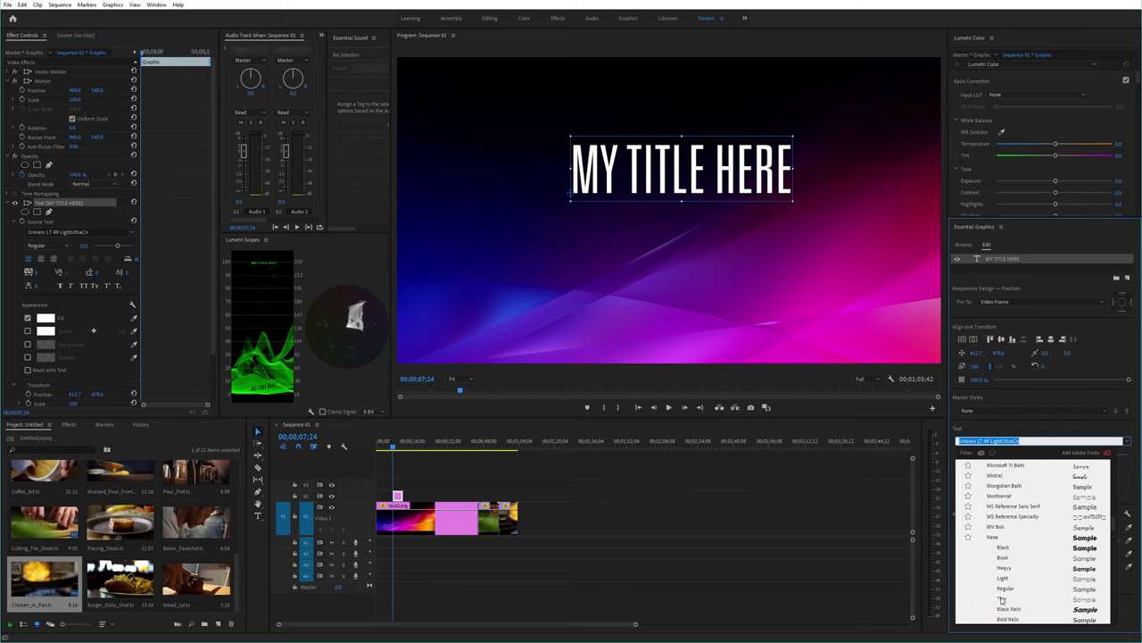
{"action": "left_click", "coordinate": [1004, 599]}
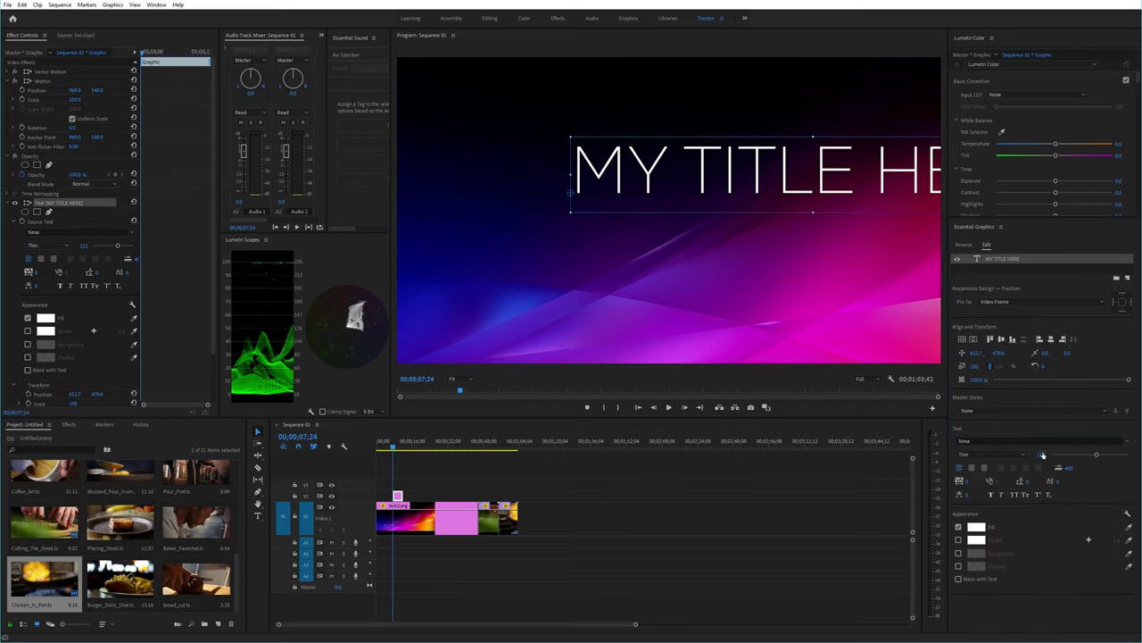
{"action": "left_click_drag", "start_coordinate": [1043, 455], "coordinate": [900, 455]}
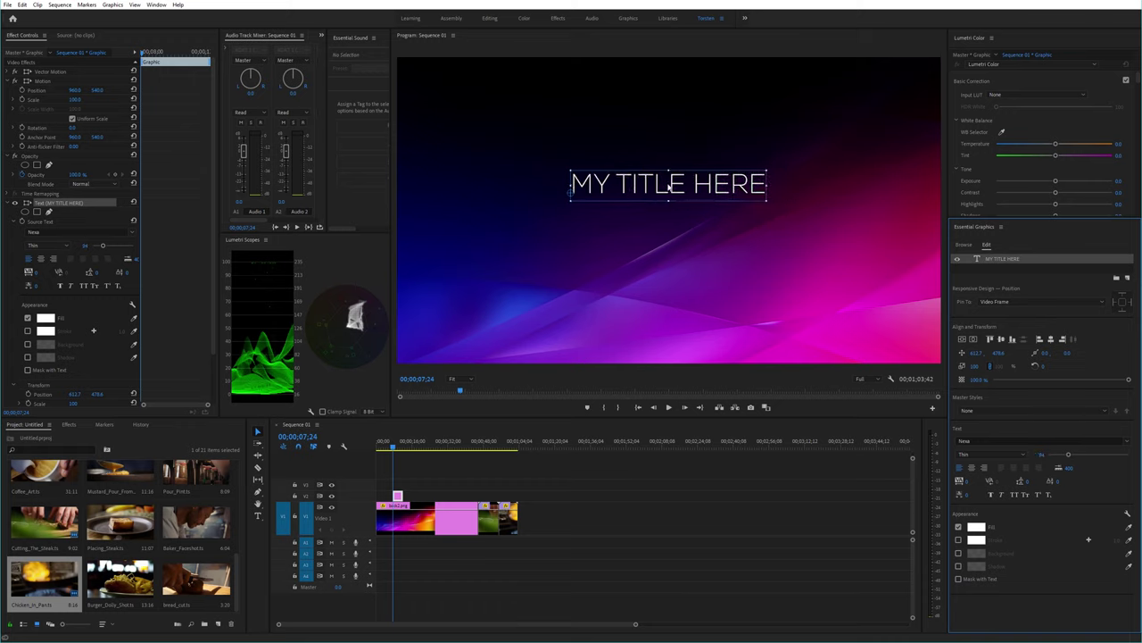
{"action": "left_click_drag", "start_coordinate": [680, 185], "coordinate": [540, 106]}
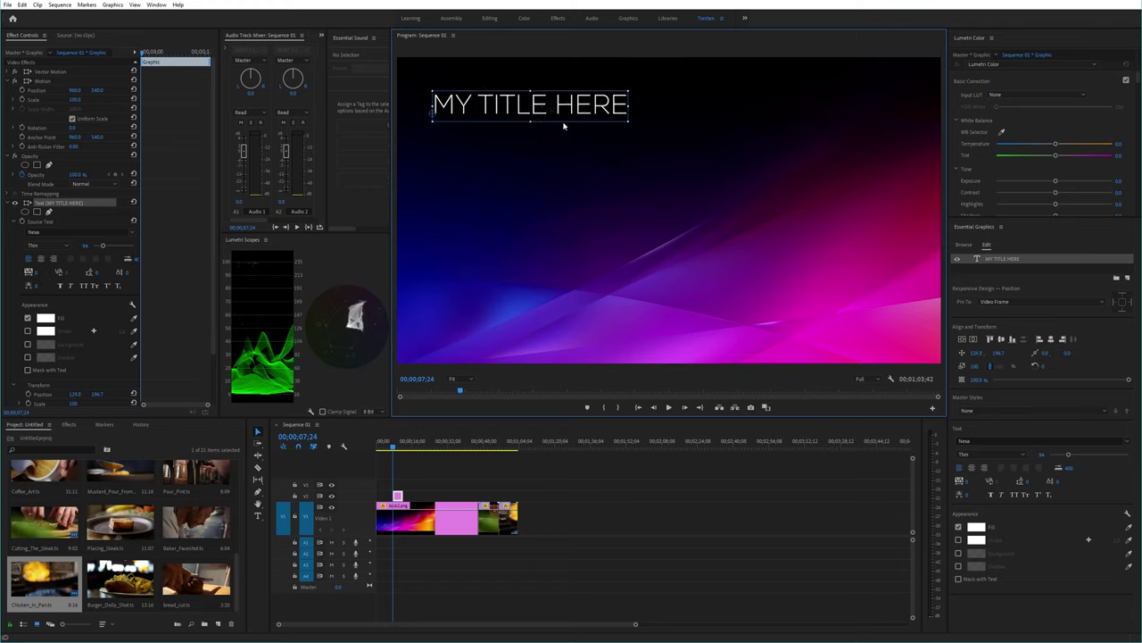
Step: Try the Book, Bold and Heavy weights, keep Nexa Heavy, and increase the font size
{"action": "left_click", "coordinate": [1024, 455]}
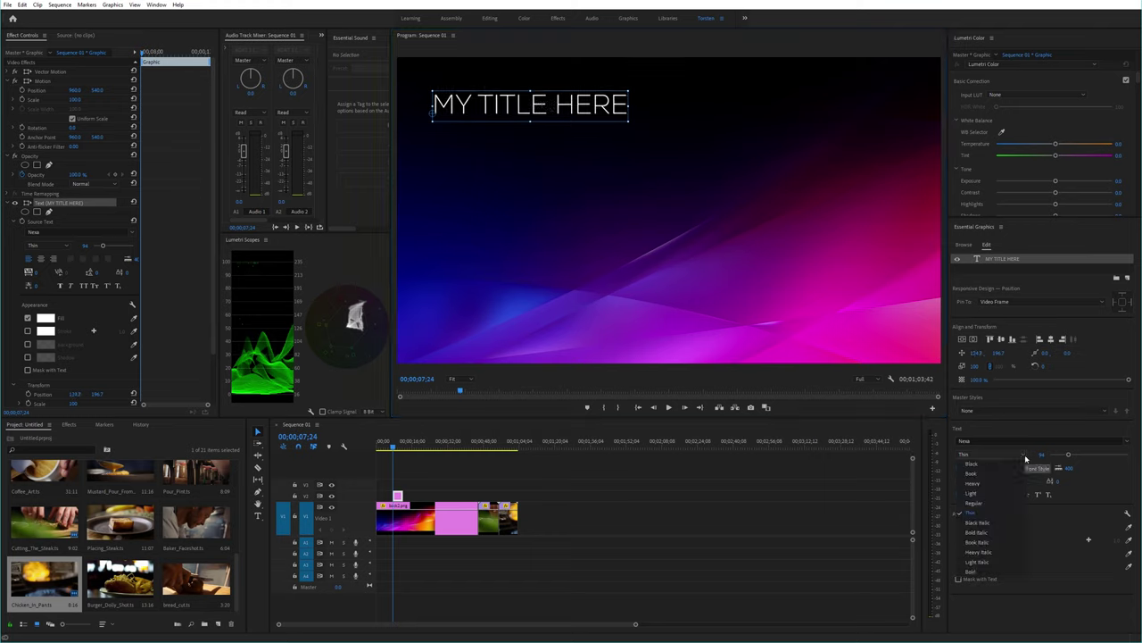
{"action": "left_click", "coordinate": [995, 474]}
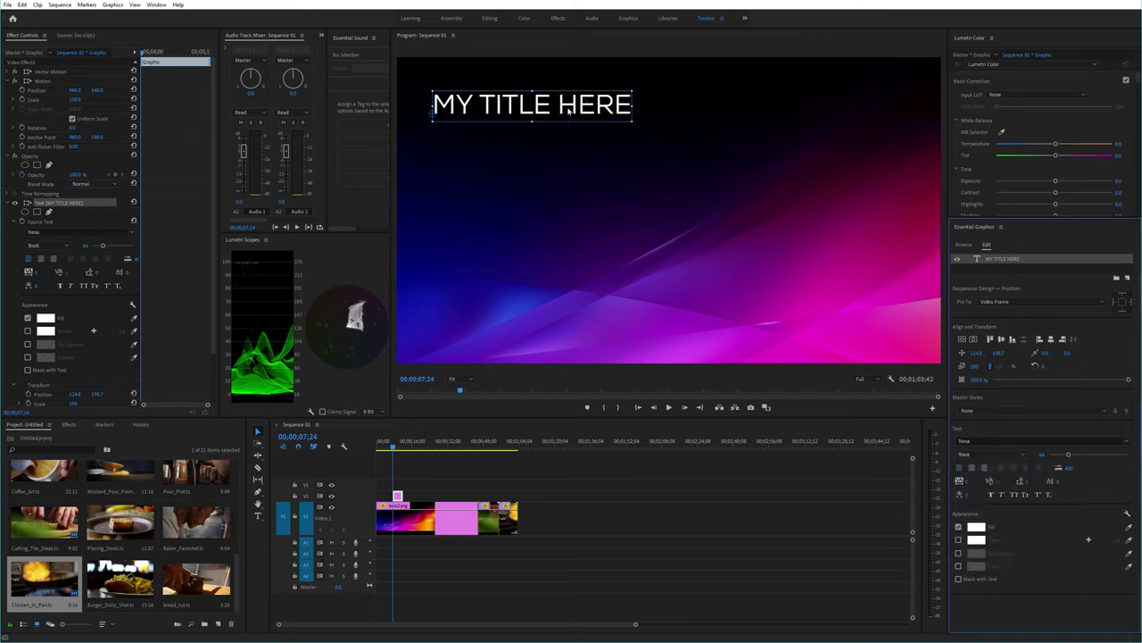
{"action": "left_click", "coordinate": [1025, 456]}
{"action": "left_click", "coordinate": [990, 571]}
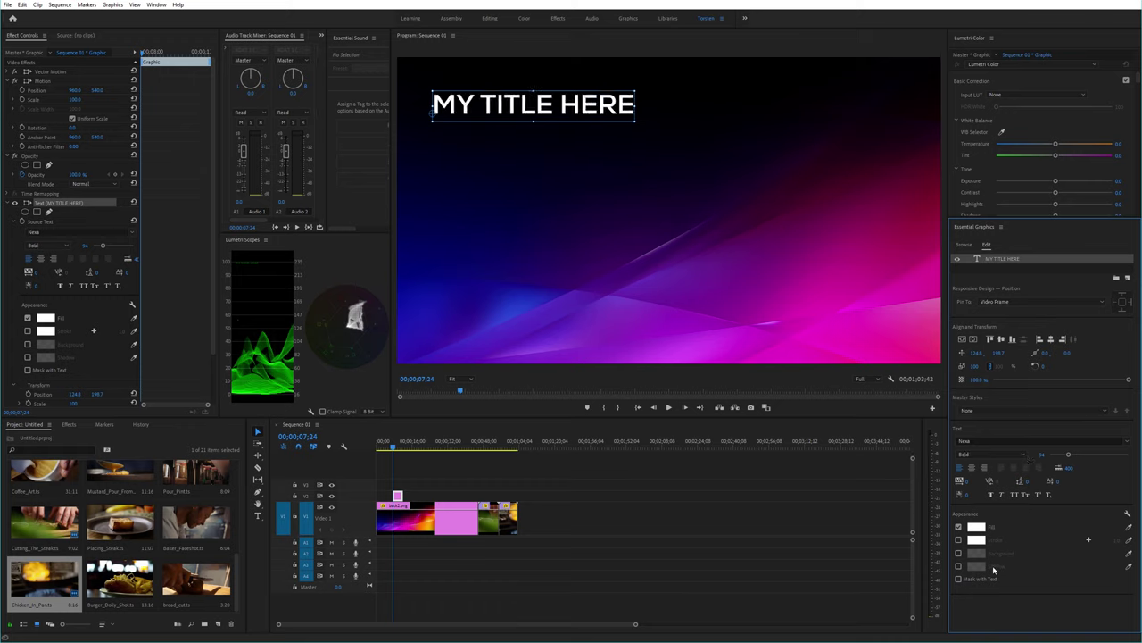
{"action": "left_click", "coordinate": [1022, 456]}
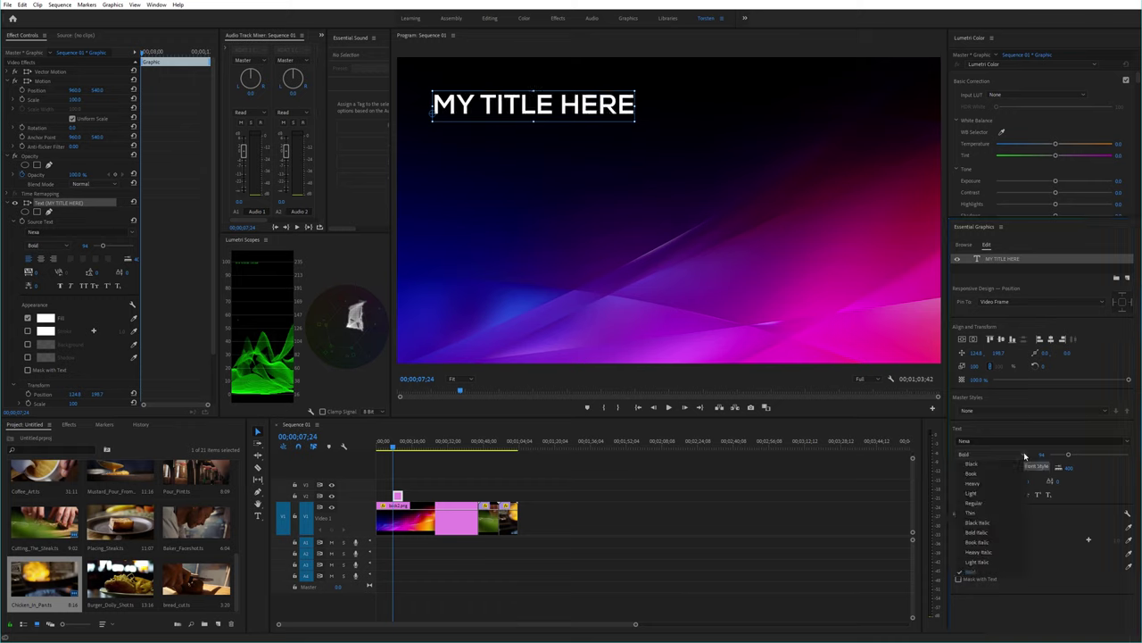
{"action": "left_click", "coordinate": [977, 483]}
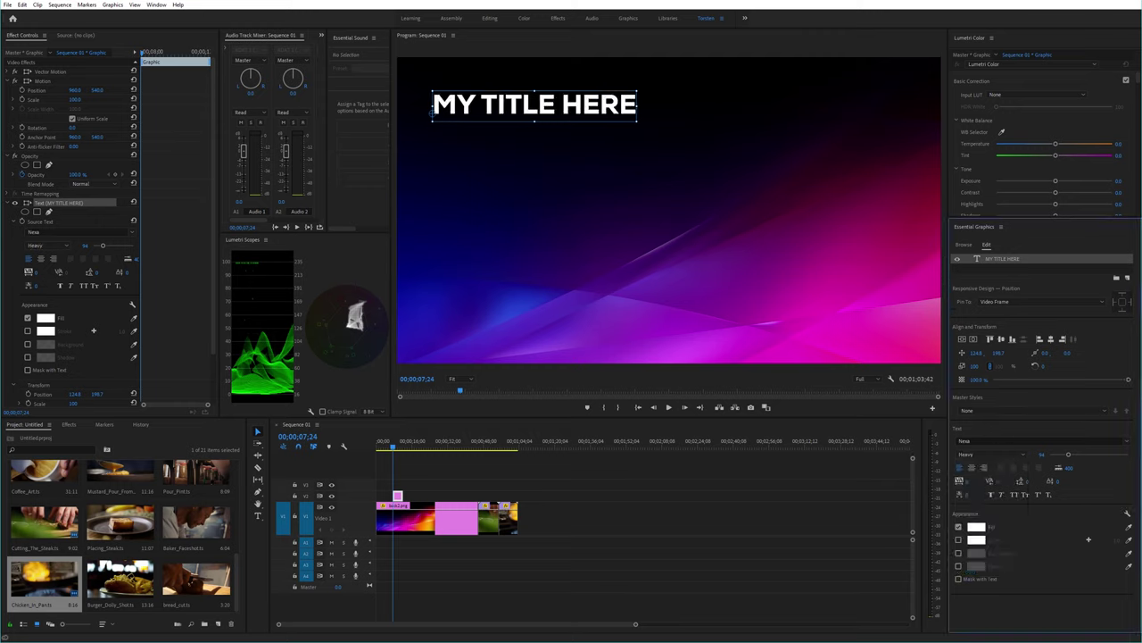
{"action": "left_click_drag", "start_coordinate": [1068, 454], "coordinate": [1080, 455]}
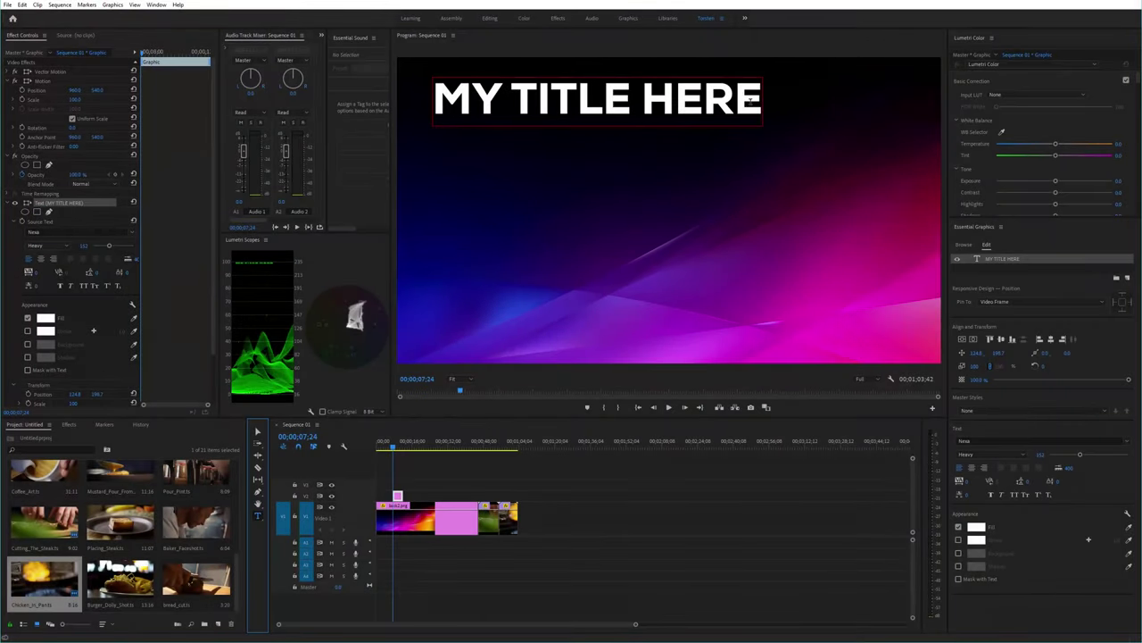
{"action": "left_click", "coordinate": [752, 101]}
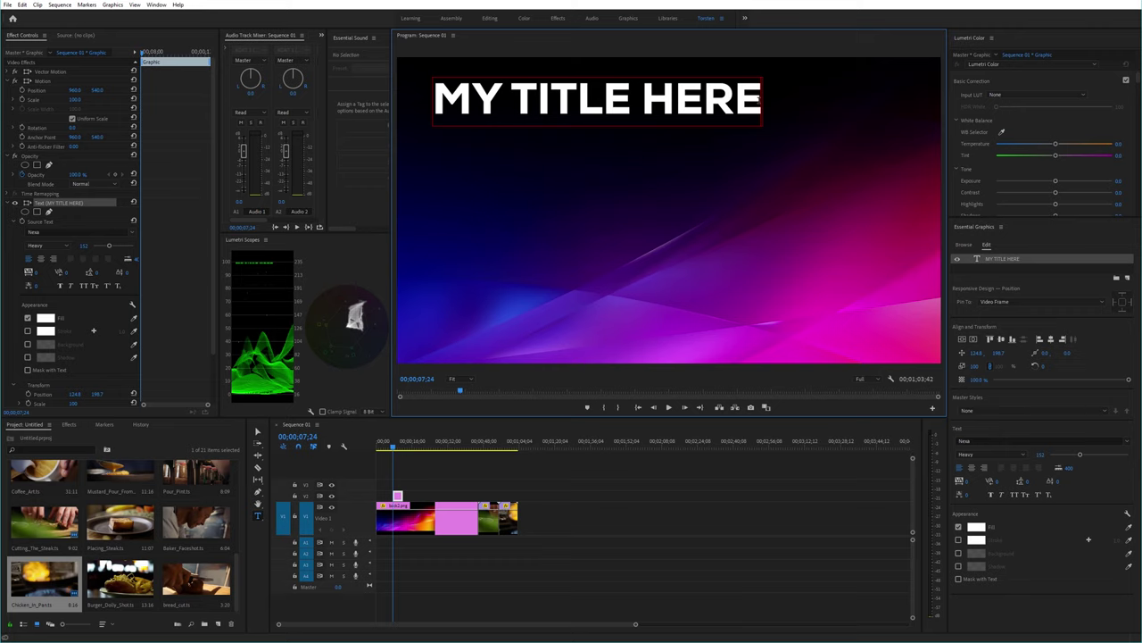
Step: Retype the title as 'My title here' and set it to the Nexa Book weight
{"action": "key", "text": "BackSpace"}
{"action": "key", "text": "BackSpace"}
{"action": "key", "text": "BackSpace"}
{"action": "key", "text": "BackSpace"}
{"action": "key", "text": "BackSpace"}
{"action": "key", "text": "BackSpace"}
{"action": "key", "text": "BackSpace"}
{"action": "key", "text": "BackSpace"}
{"action": "key", "text": "BackSpace"}
{"action": "key", "text": "BackSpace"}
{"action": "key", "text": "BackSpace"}
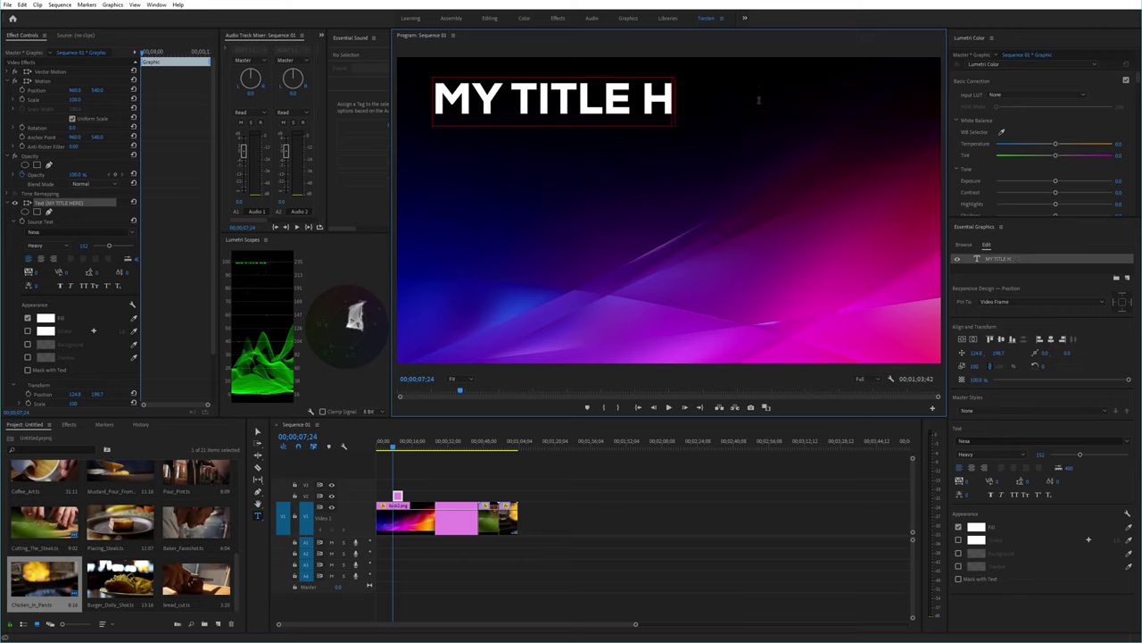
{"action": "key", "text": "BackSpace"}
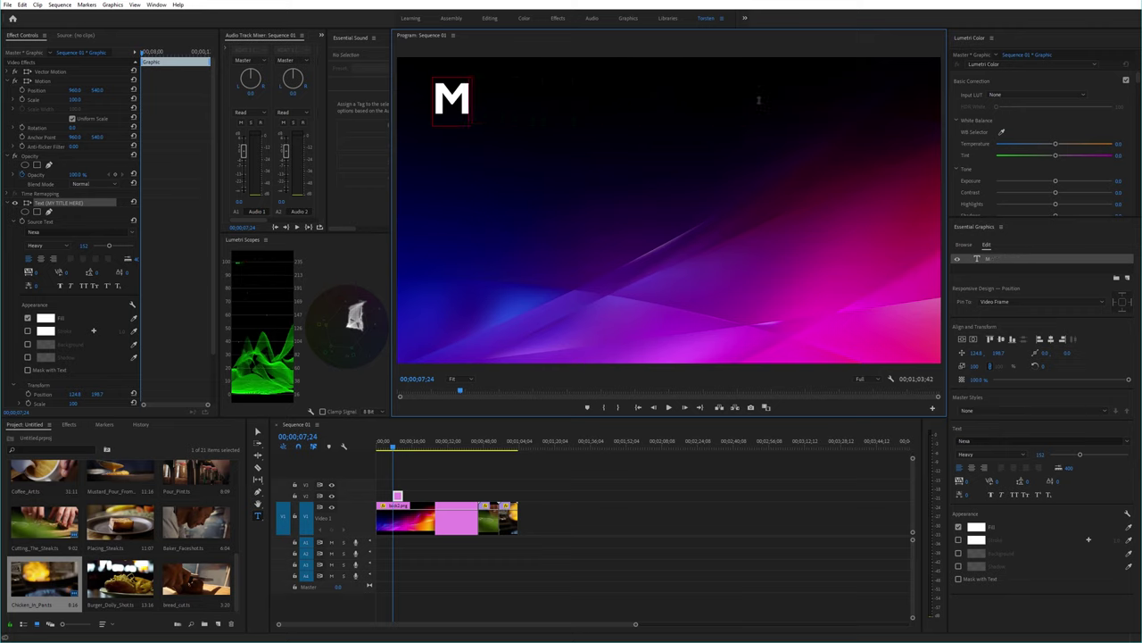
{"action": "type", "text": "y title hre"}
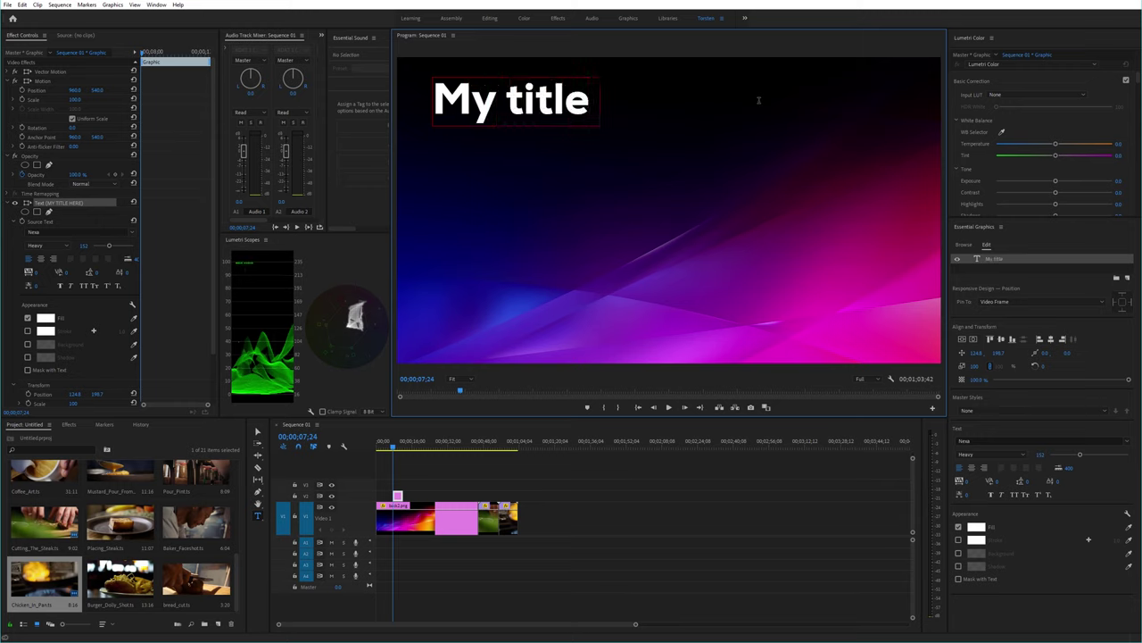
{"action": "key", "text": "BackSpace"}
{"action": "key", "text": "BackSpace"}
{"action": "type", "text": "ere"}
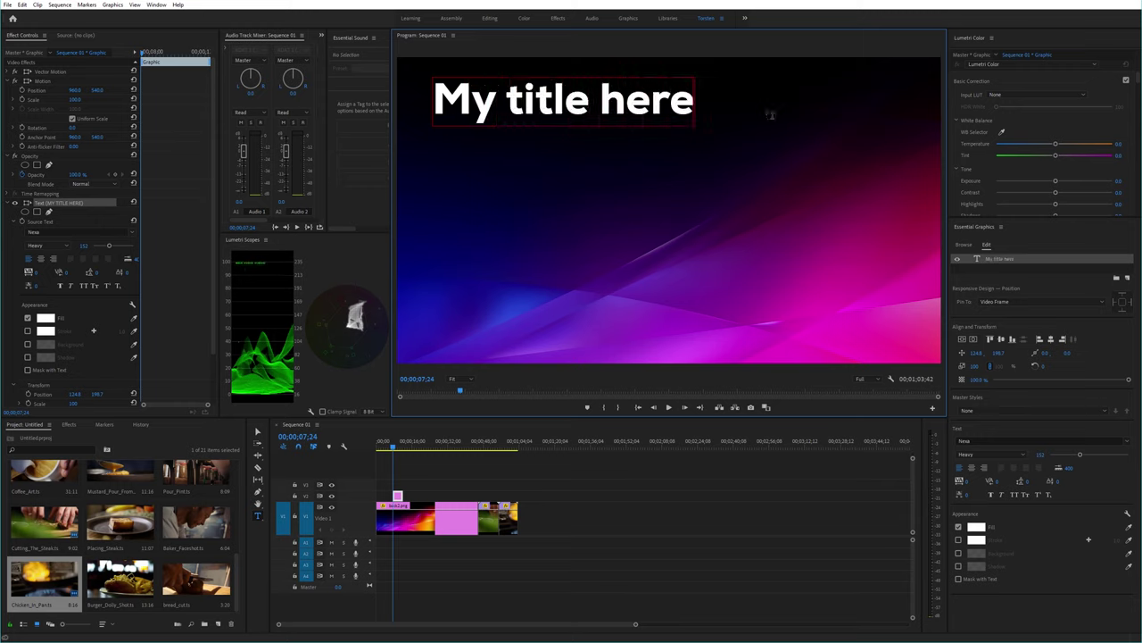
{"action": "left_click", "coordinate": [258, 432]}
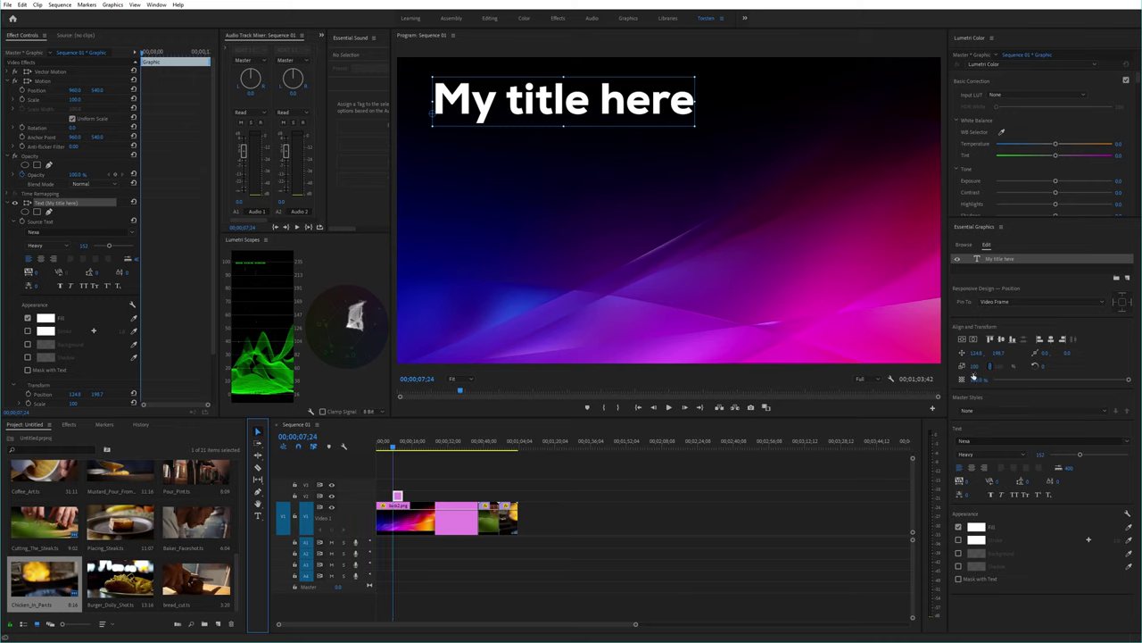
{"action": "left_click", "coordinate": [1023, 456]}
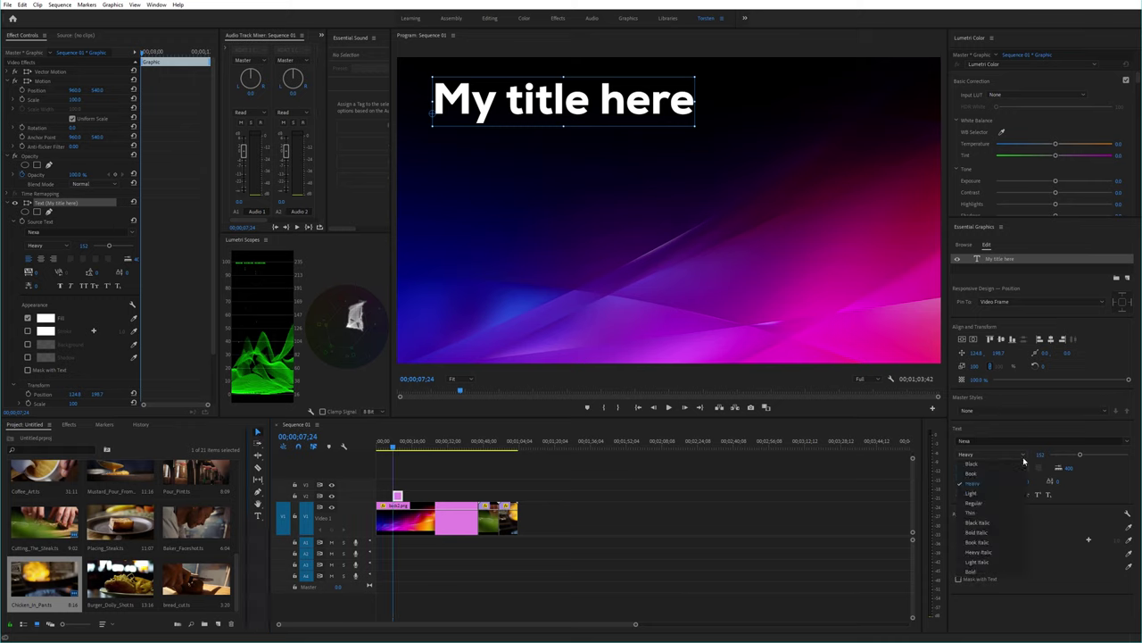
{"action": "left_click", "coordinate": [991, 473]}
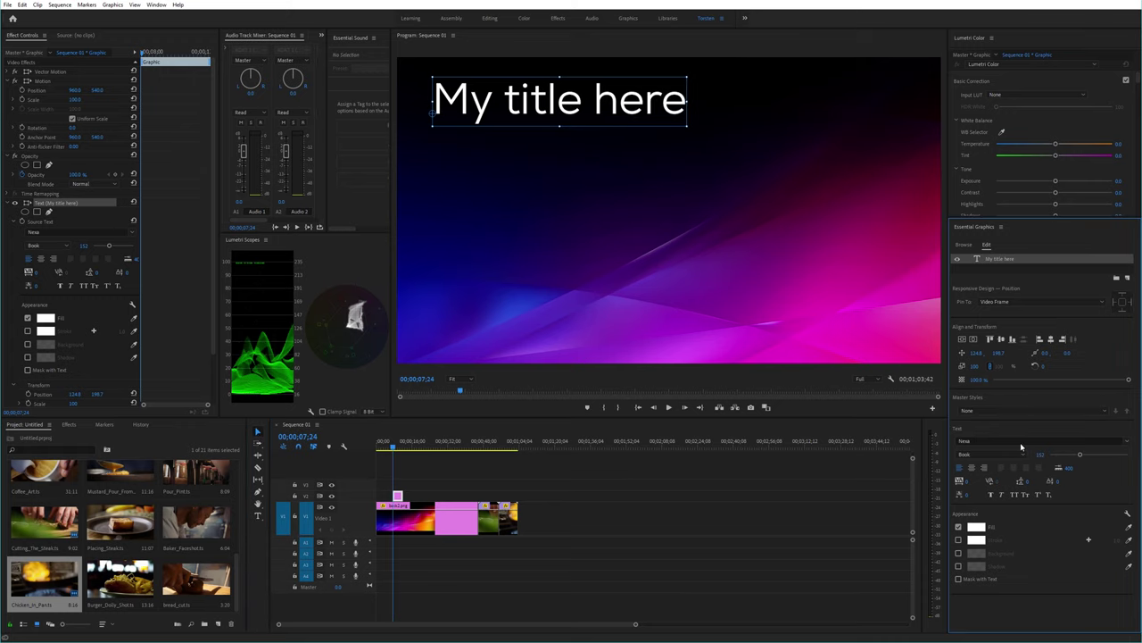
{"action": "left_click", "coordinate": [257, 517]}
Step: Select the existing title in the frame and delete it
{"action": "left_click", "coordinate": [257, 431]}
{"action": "left_click", "coordinate": [589, 102]}
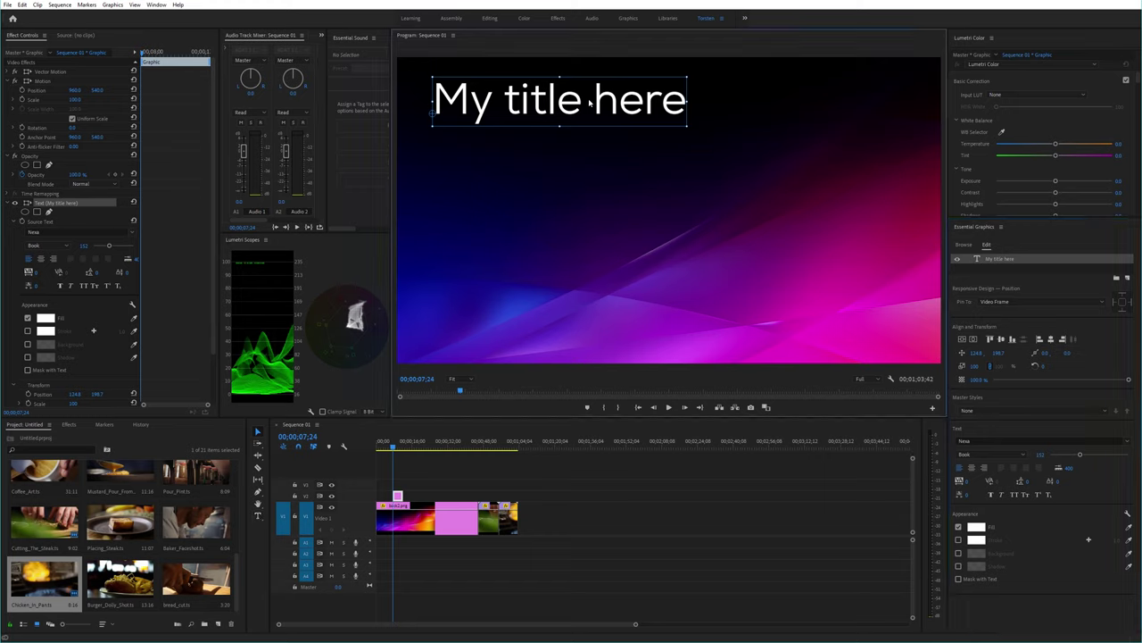
{"action": "key", "text": "Delete"}
Step: Add new 'MY TITLE HERE' text and centre it horizontally and vertically in the frame
{"action": "left_click", "coordinate": [263, 516]}
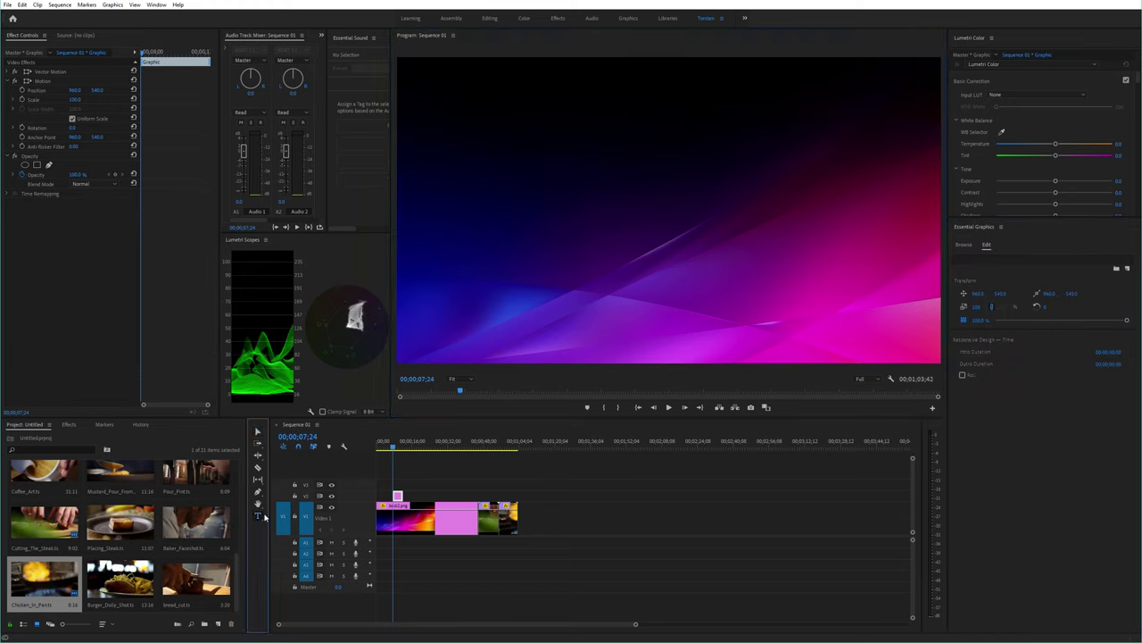
{"action": "left_click", "coordinate": [561, 235]}
{"action": "type", "text": "MY"}
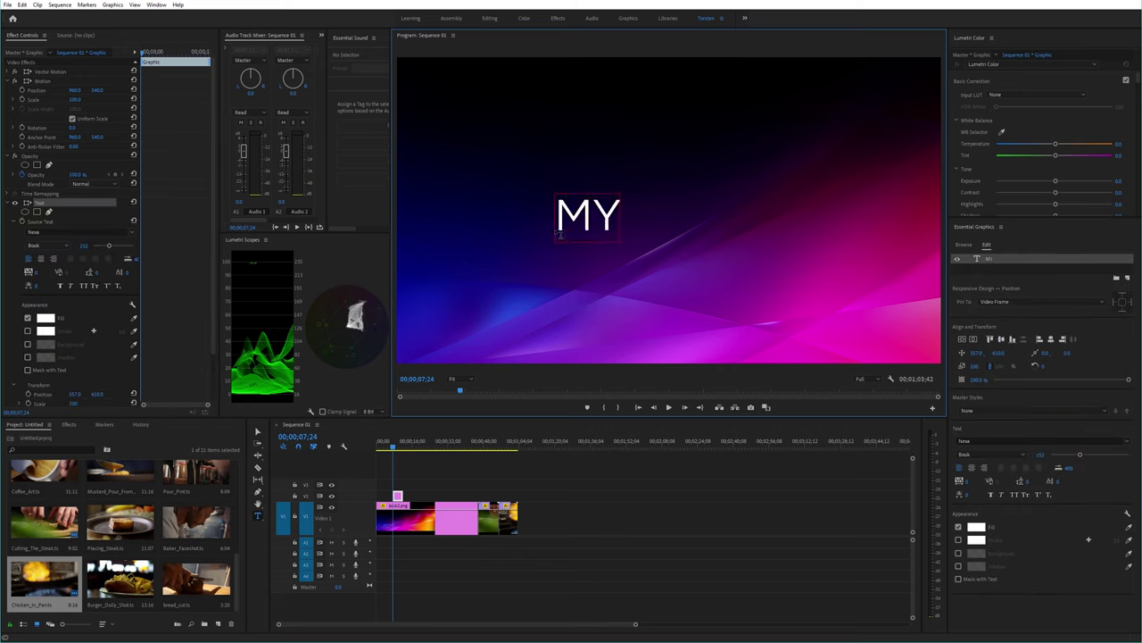
{"action": "type", "text": " TITLE"}
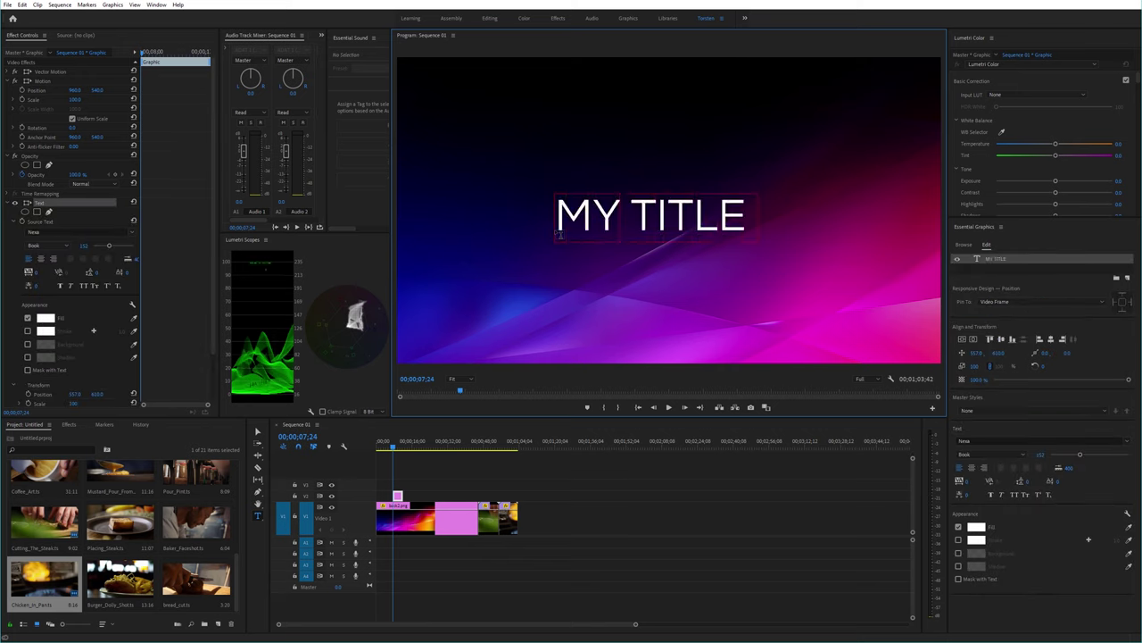
{"action": "type", "text": " HERE"}
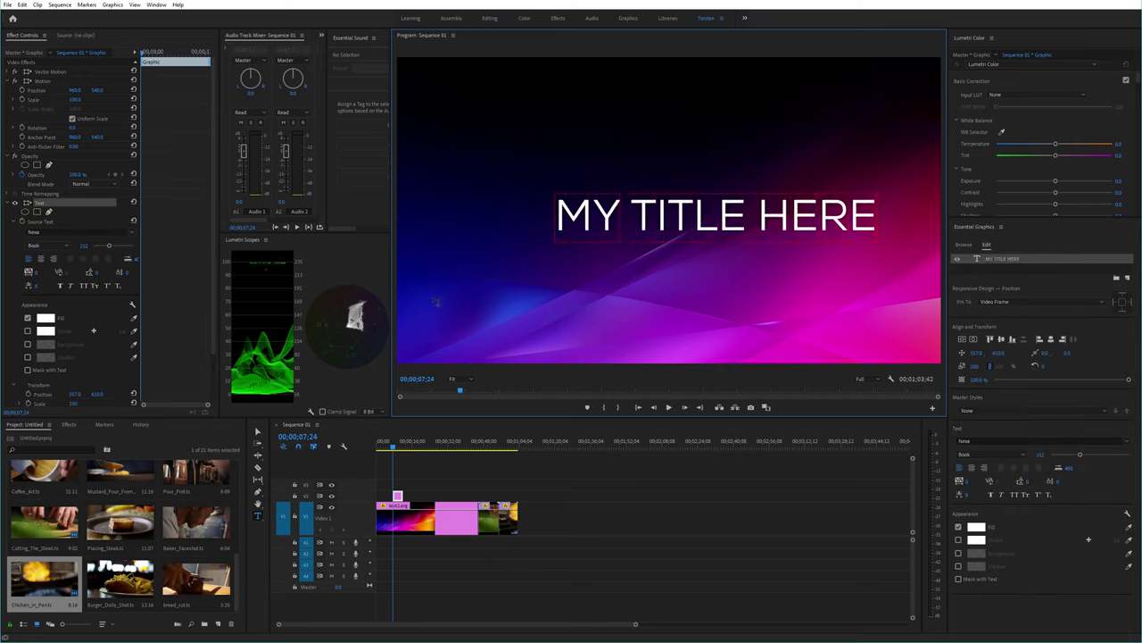
{"action": "left_click", "coordinate": [258, 431]}
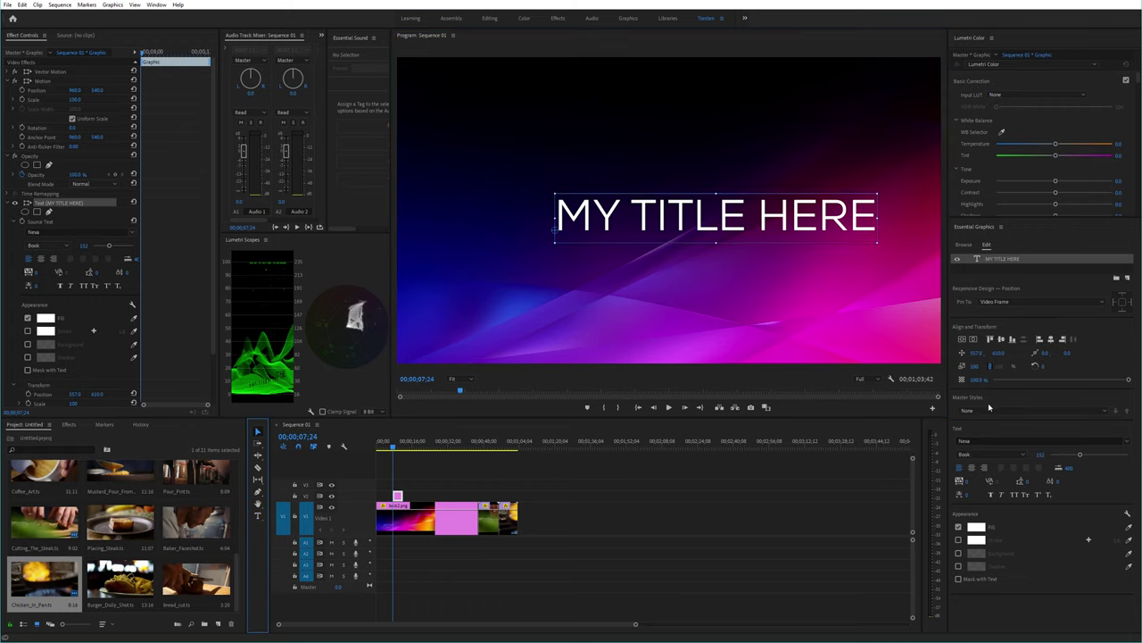
{"action": "left_click", "coordinate": [972, 340]}
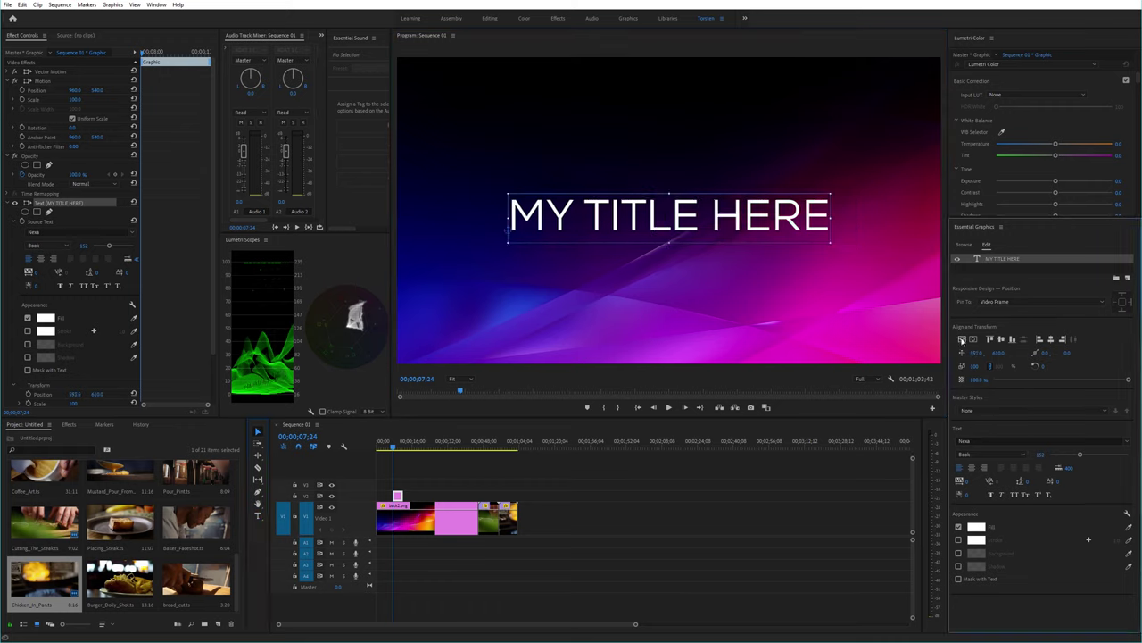
{"action": "left_click", "coordinate": [961, 340]}
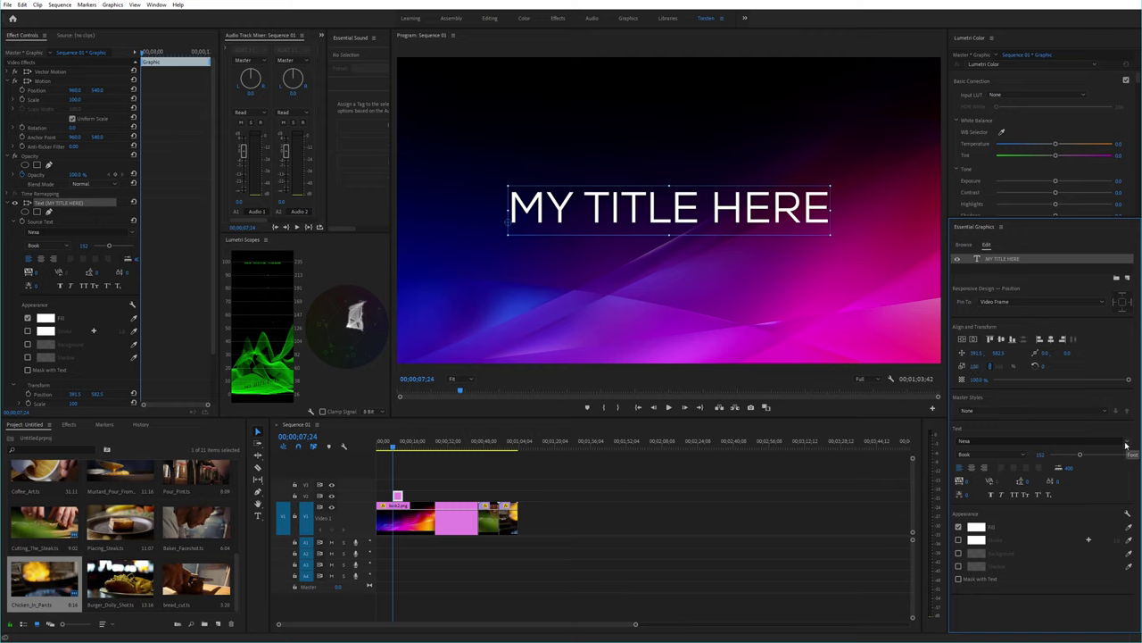
Step: Set the title's font to the Thin weight of the Graphik family
{"action": "left_click", "coordinate": [1126, 445]}
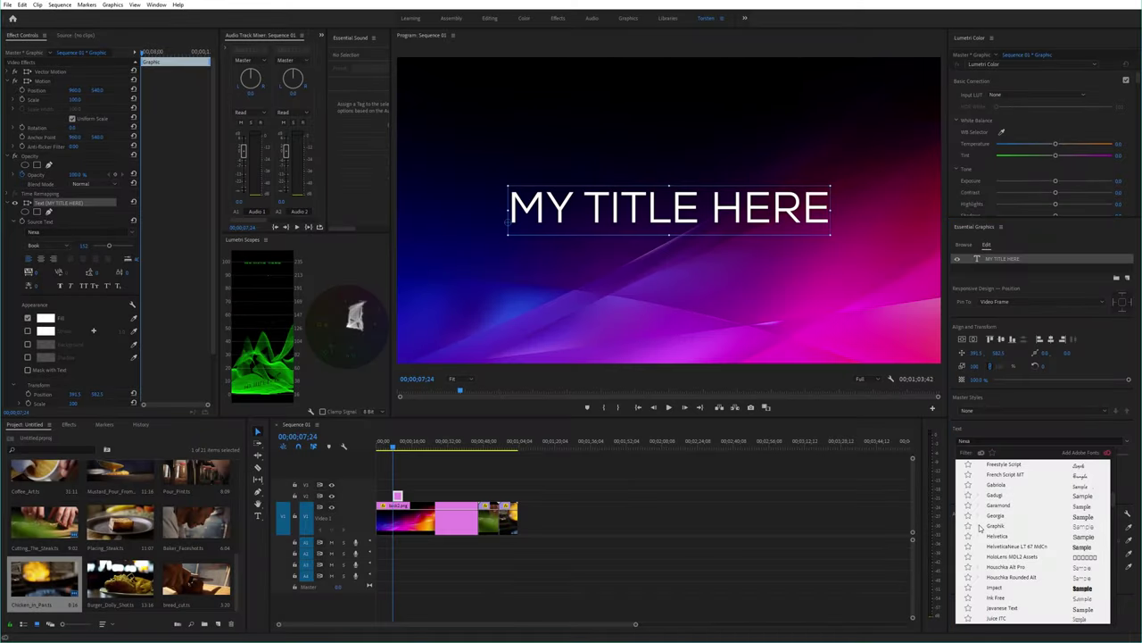
{"action": "left_click", "coordinate": [979, 526]}
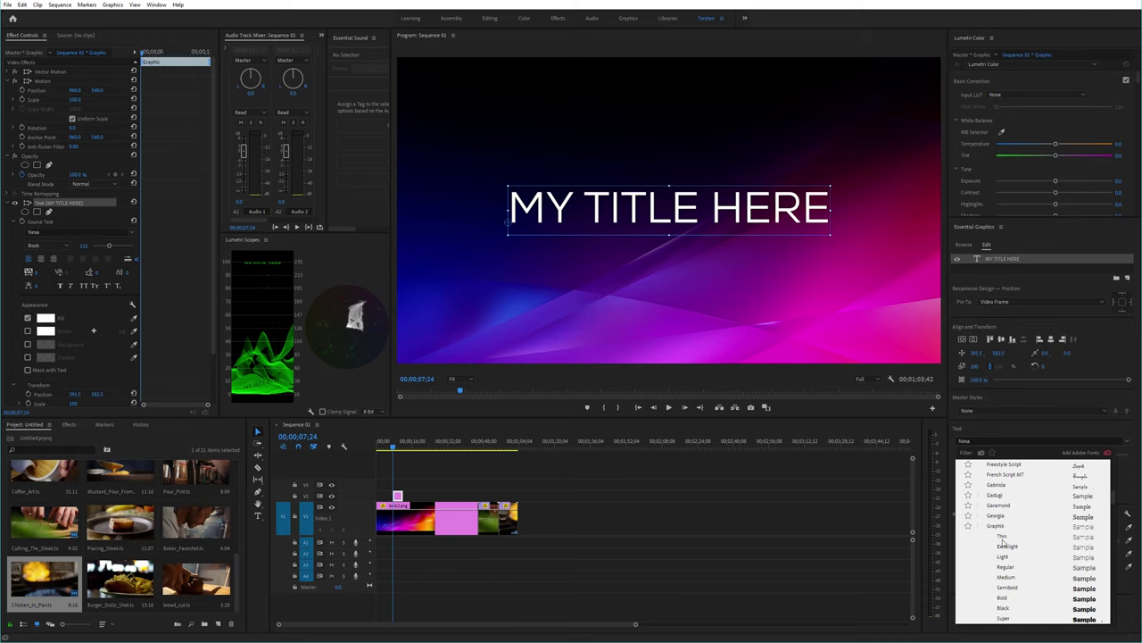
{"action": "left_click", "coordinate": [1002, 537]}
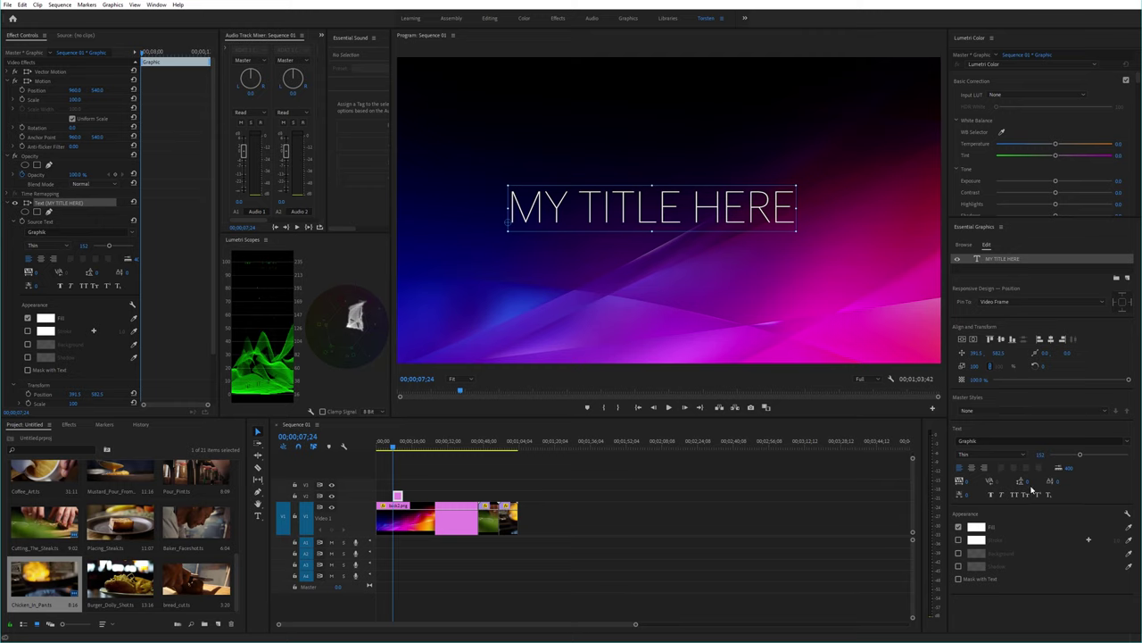
Step: Try Graphik Bold and Light weights, then settle on Regular for the title
{"action": "left_click", "coordinate": [1024, 457]}
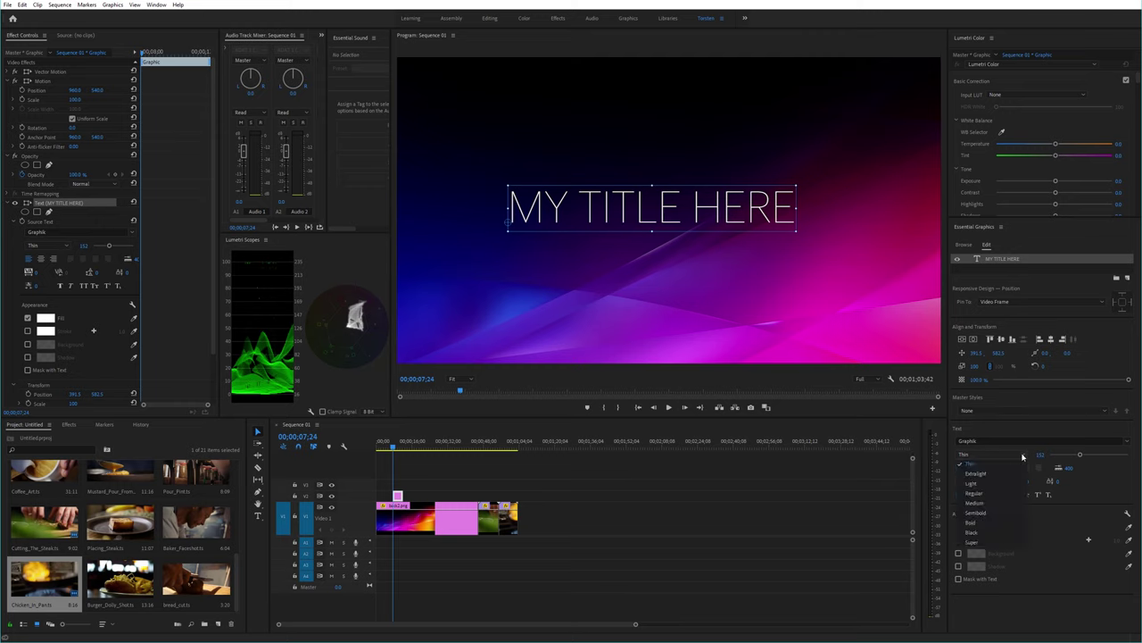
{"action": "left_click", "coordinate": [988, 523]}
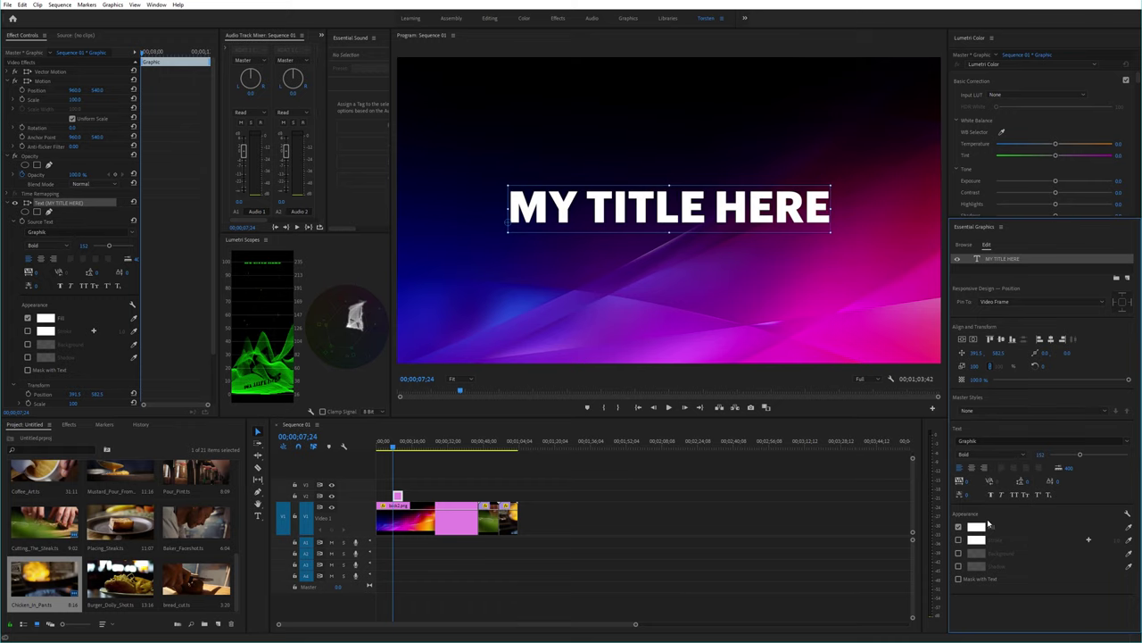
{"action": "left_click", "coordinate": [1024, 457]}
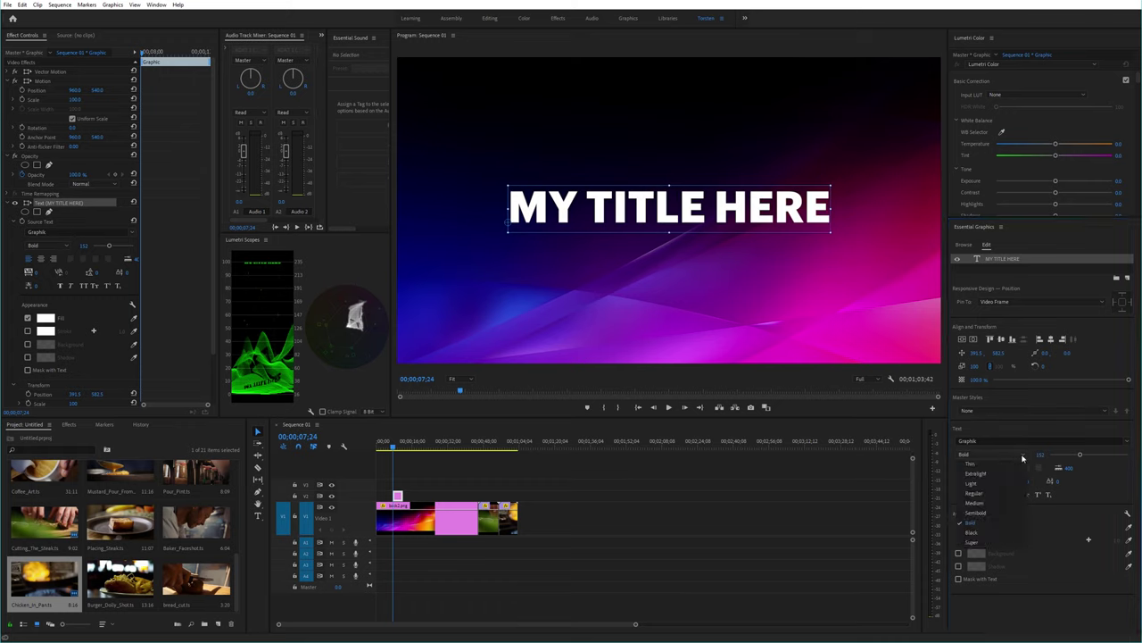
{"action": "left_click", "coordinate": [983, 484]}
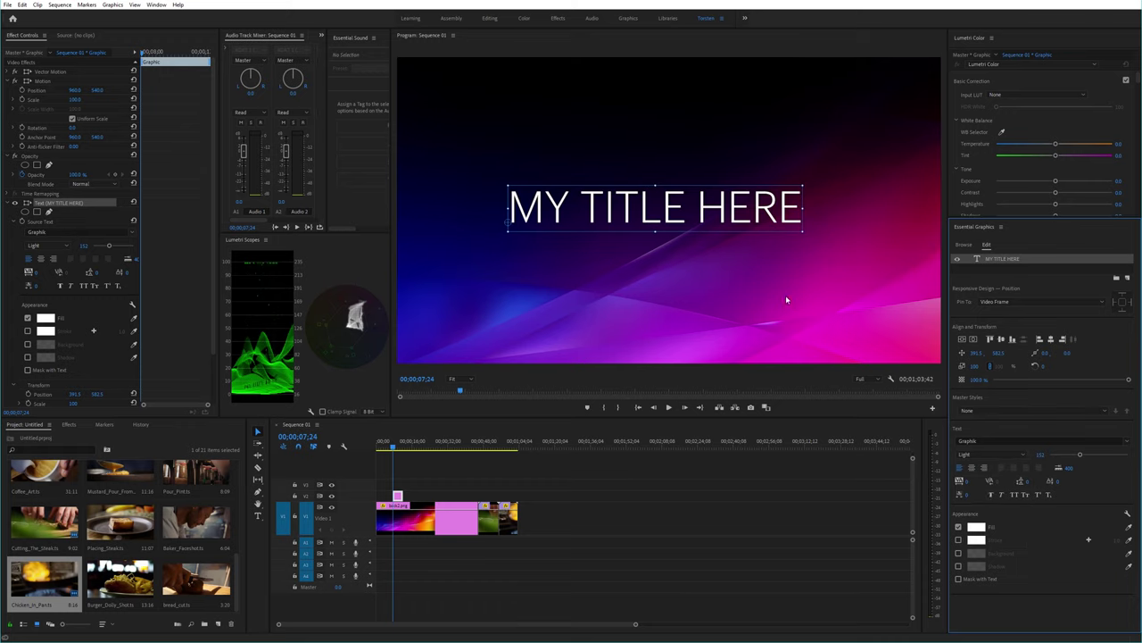
{"action": "left_click", "coordinate": [1004, 455]}
{"action": "left_click", "coordinate": [989, 494]}
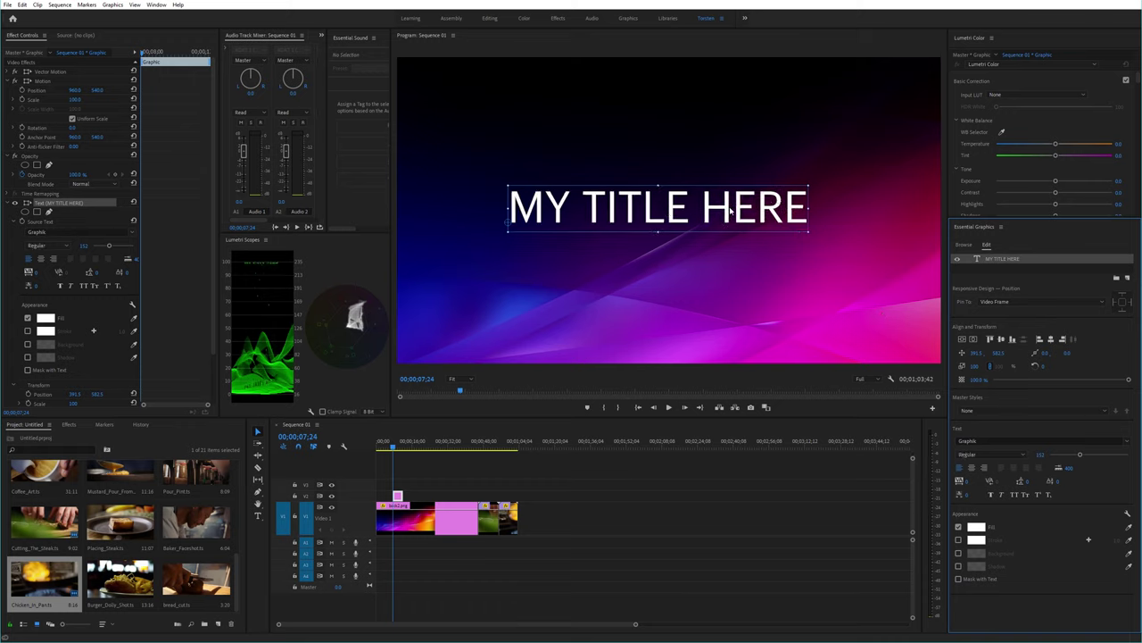
Step: Replace the title text with '4K IS HERE TO STAY'
{"action": "left_click", "coordinate": [258, 515]}
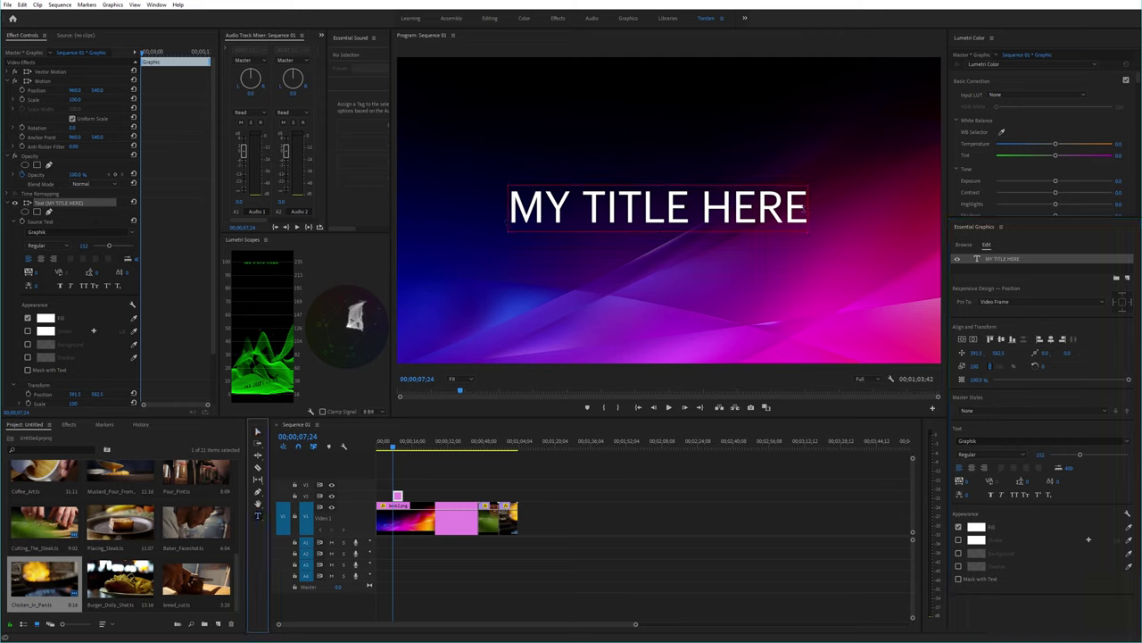
{"action": "left_click", "coordinate": [818, 211]}
{"action": "key", "text": "BackSpace"}
{"action": "key", "text": "BackSpace"}
{"action": "key", "text": "BackSpace"}
{"action": "key", "text": "BackSpace"}
{"action": "key", "text": "BackSpace"}
{"action": "key", "text": "BackSpace"}
{"action": "key", "text": "BackSpace"}
{"action": "key", "text": "BackSpace"}
{"action": "key", "text": "BackSpace"}
{"action": "key", "text": "BackSpace"}
{"action": "key", "text": "BackSpace"}
{"action": "key", "text": "BackSpace"}
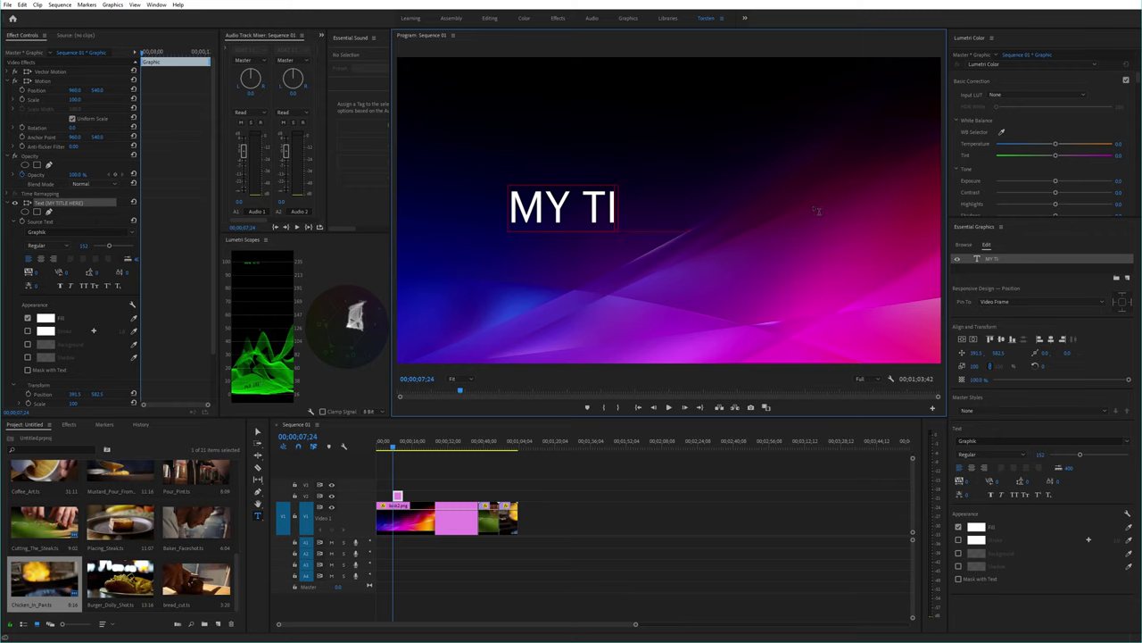
{"action": "key", "text": "BackSpace"}
{"action": "type", "text": "4K"}
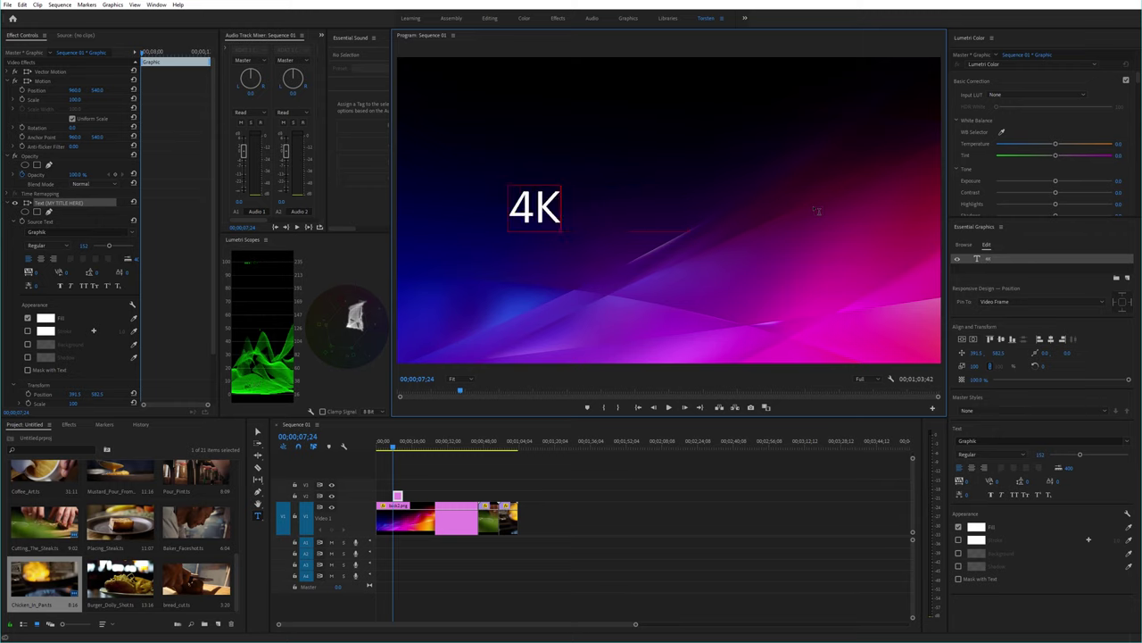
{"action": "type", "text": " IS HE"}
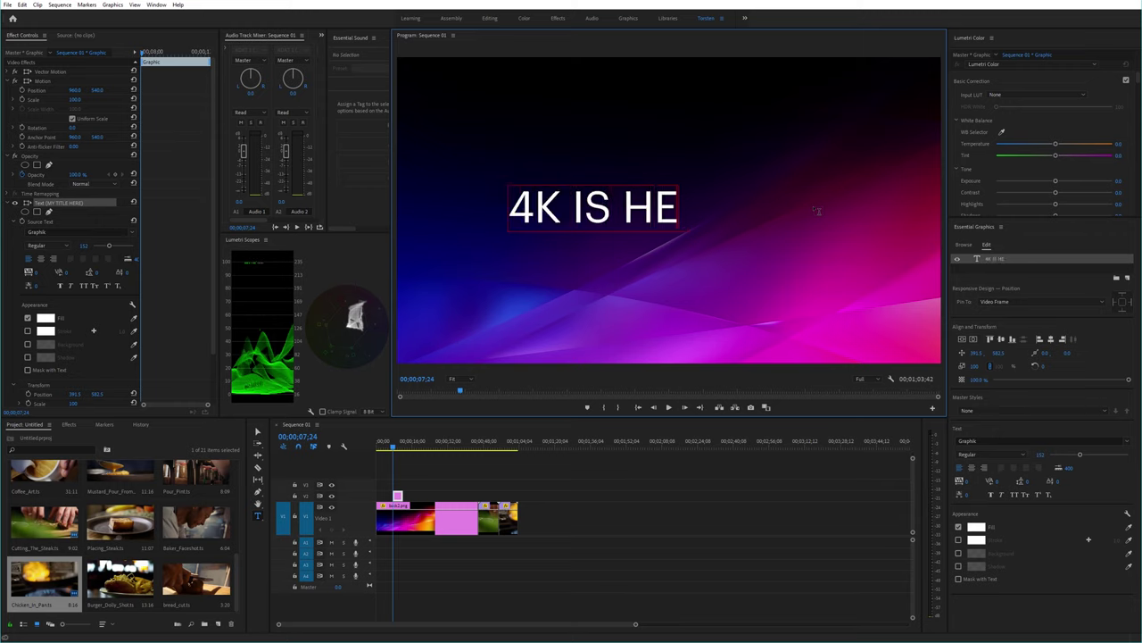
{"action": "type", "text": "RE TO STAY"}
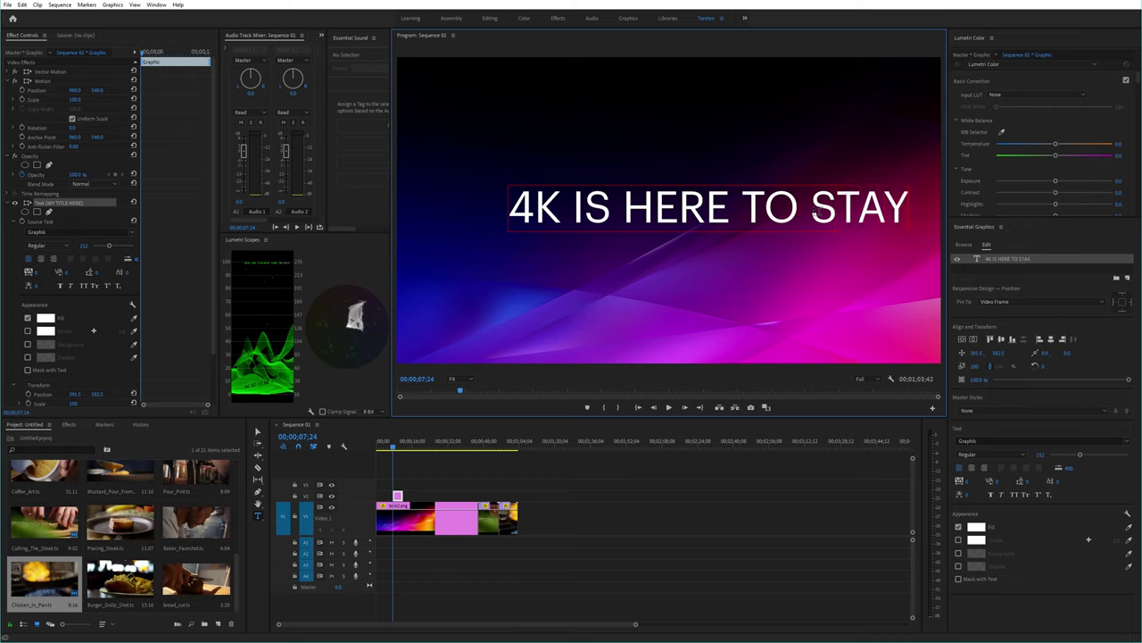
{"action": "left_click", "coordinate": [258, 431]}
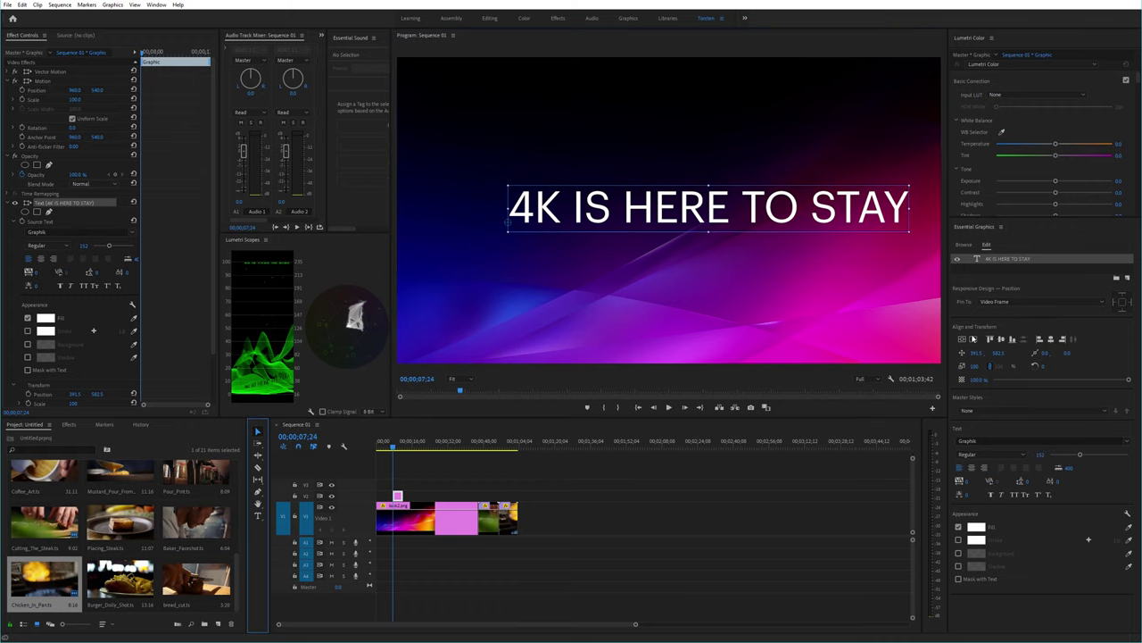
Step: Shrink the title from size 152 to 111 and re-centre it horizontally and vertically
{"action": "left_click", "coordinate": [973, 340]}
{"action": "left_click", "coordinate": [962, 340]}
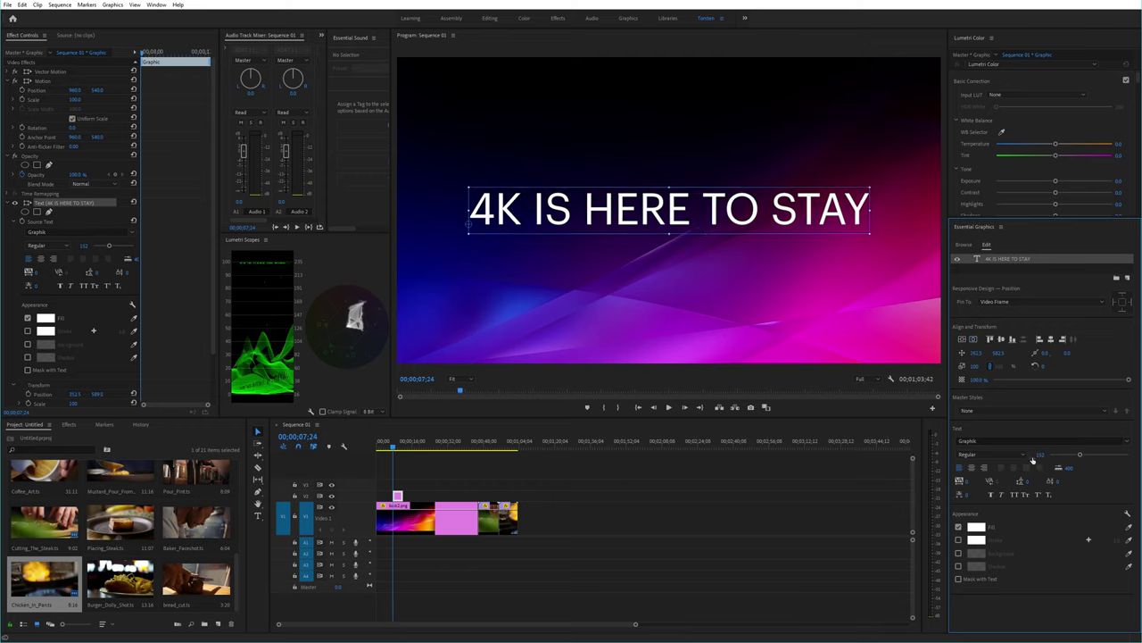
{"action": "left_click_drag", "start_coordinate": [1040, 455], "coordinate": [1017, 456]}
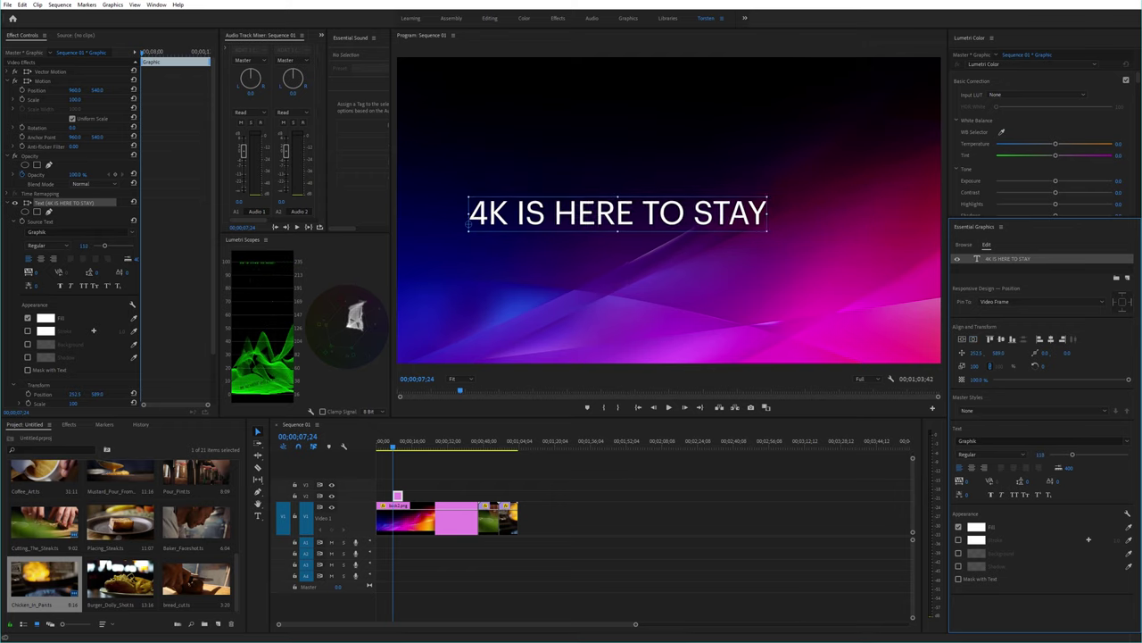
{"action": "left_click", "coordinate": [972, 340]}
{"action": "left_click", "coordinate": [962, 340]}
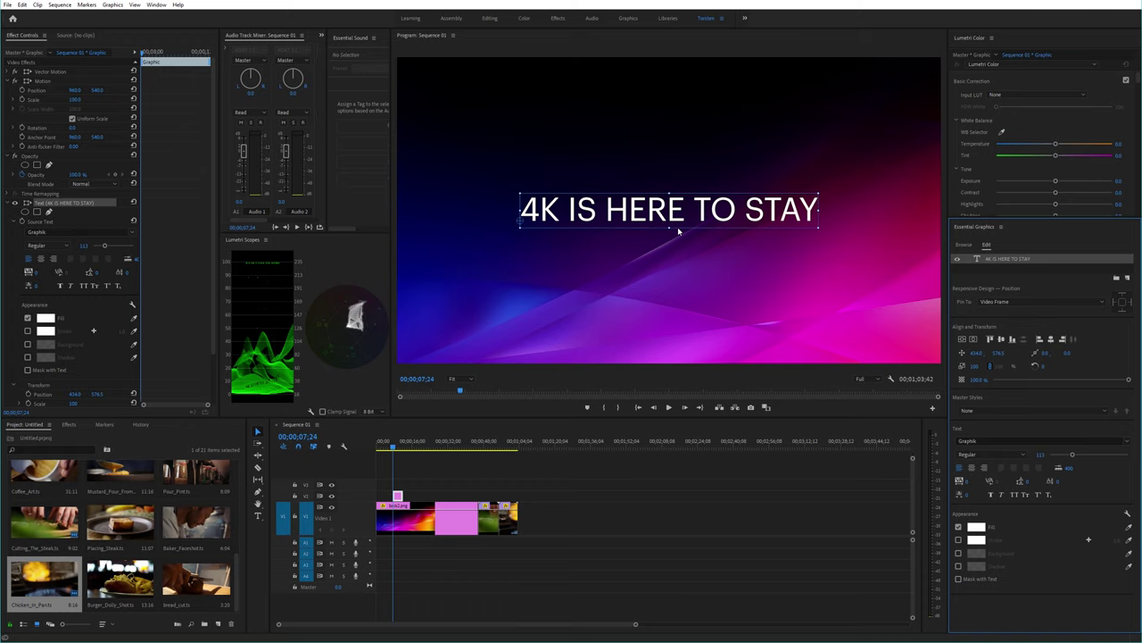
Step: Place the title clip over the food footage, drag the title lower-left, and preview playback
{"action": "left_click_drag", "start_coordinate": [399, 497], "coordinate": [482, 498]}
{"action": "left_click_drag", "start_coordinate": [479, 446], "coordinate": [486, 448]}
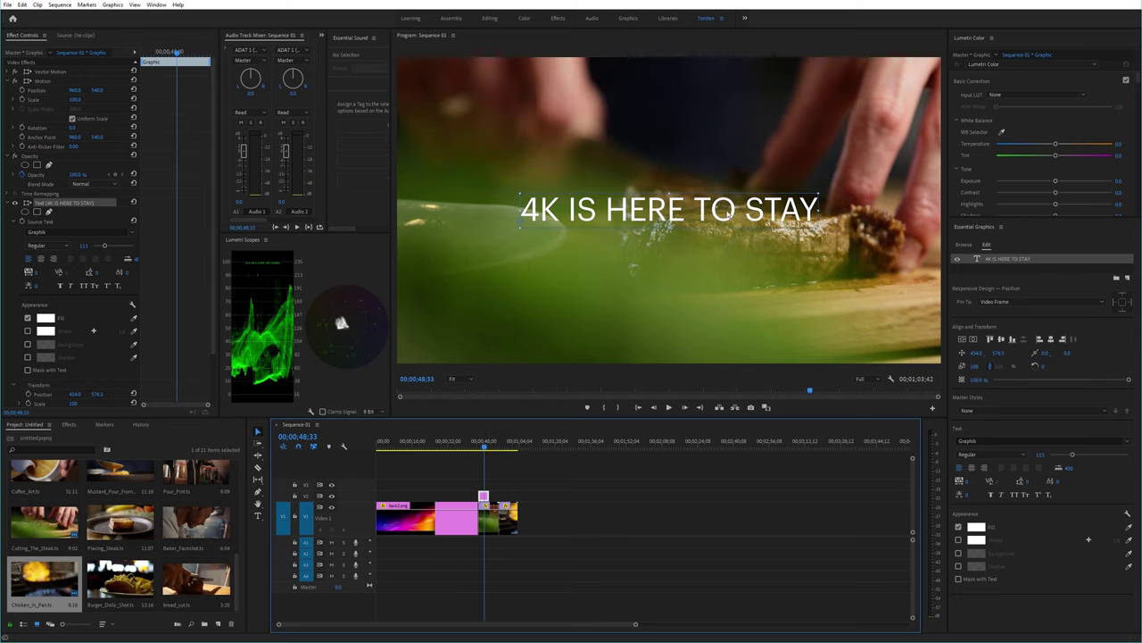
{"action": "left_click_drag", "start_coordinate": [728, 211], "coordinate": [633, 324]}
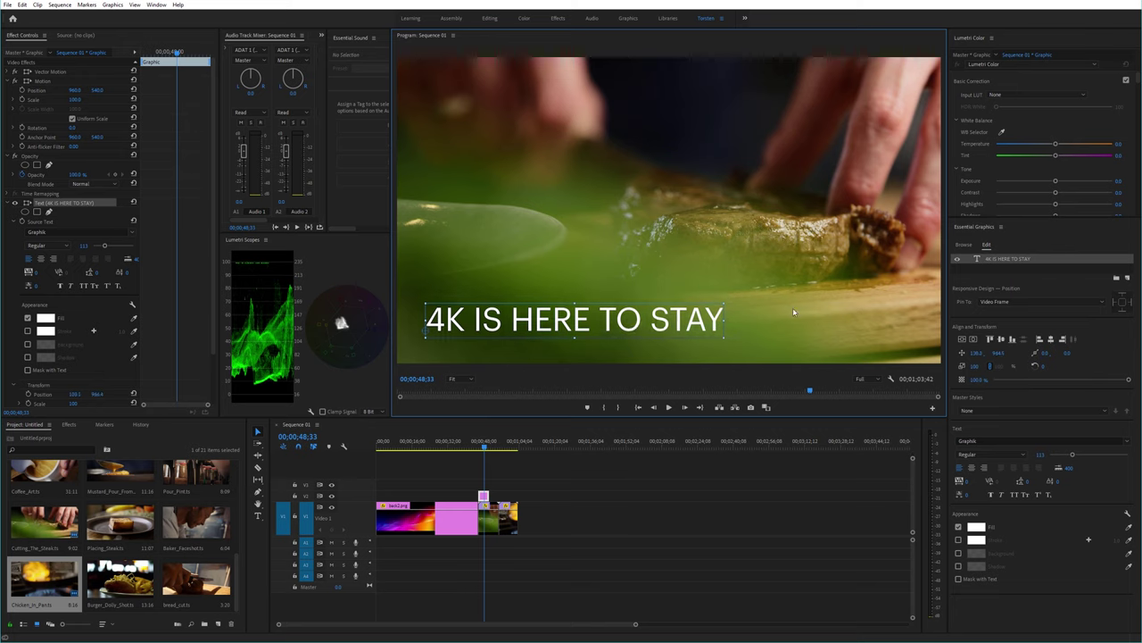
{"action": "left_click", "coordinate": [480, 449]}
{"action": "key", "text": "space"}
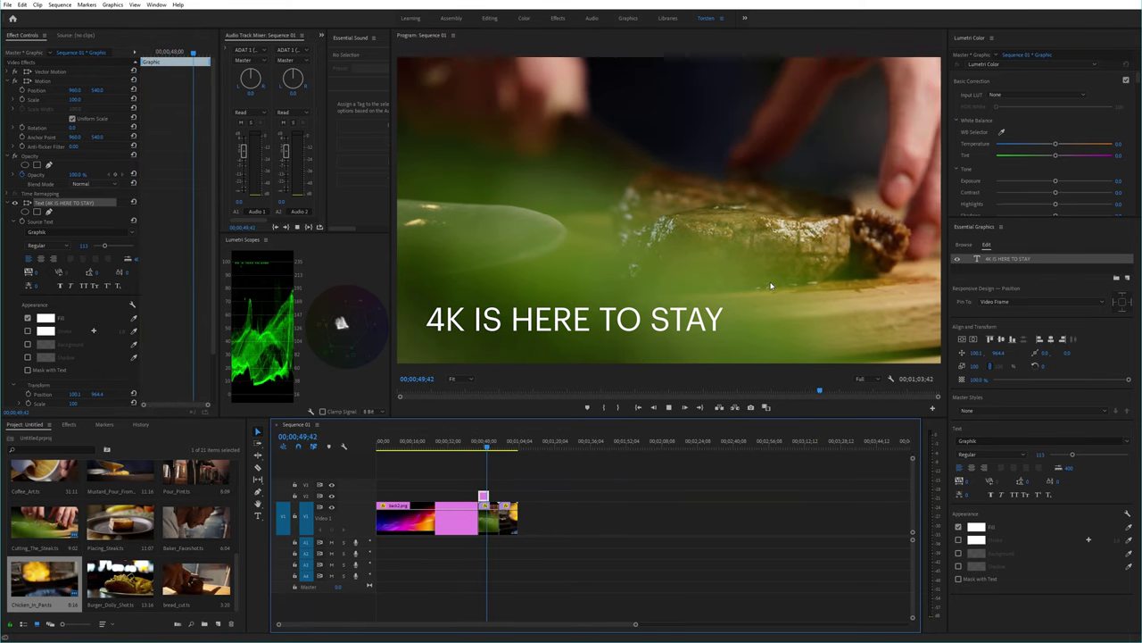
{"action": "key", "text": "space"}
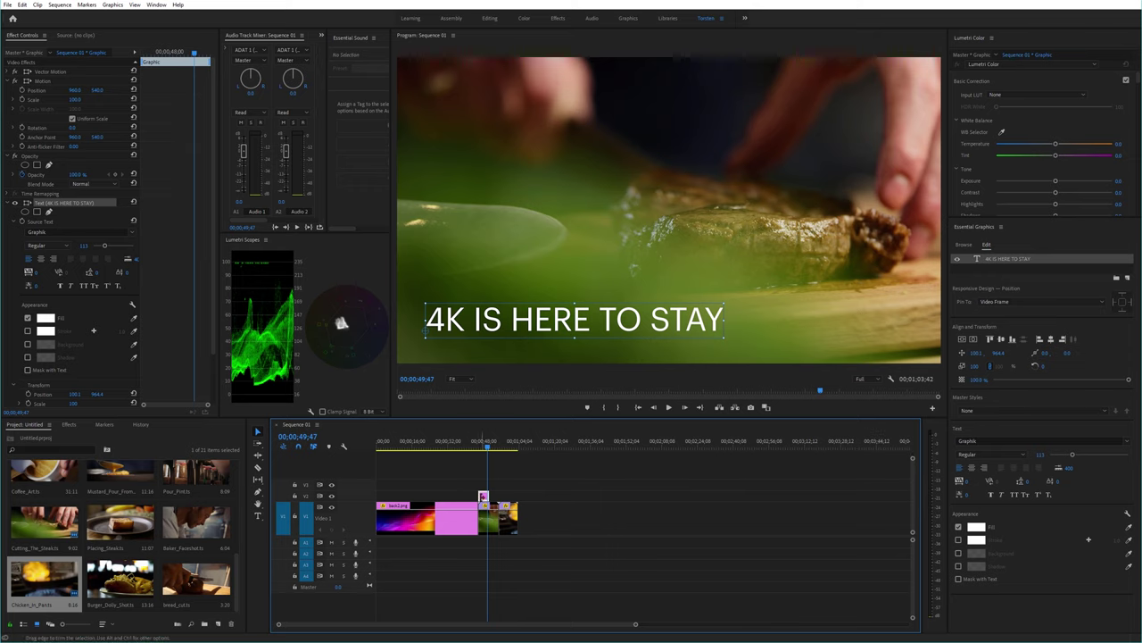
Step: Switch the title to Graphik Medium, reduce its size to about 87, and nudge it down-left
{"action": "left_click", "coordinate": [1024, 457]}
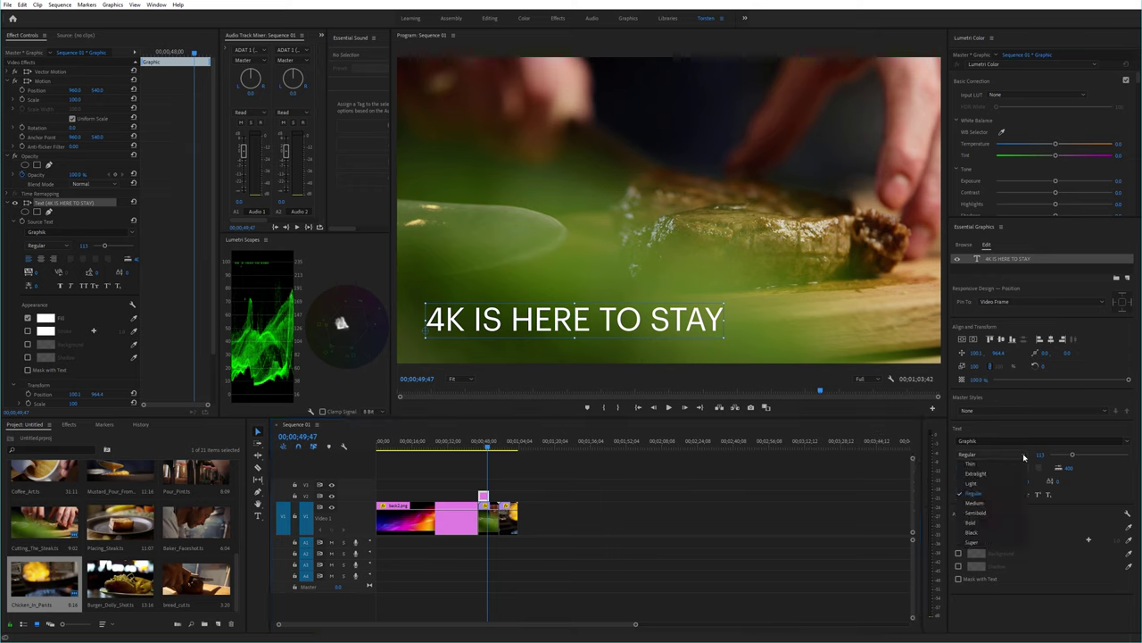
{"action": "left_click", "coordinate": [991, 505]}
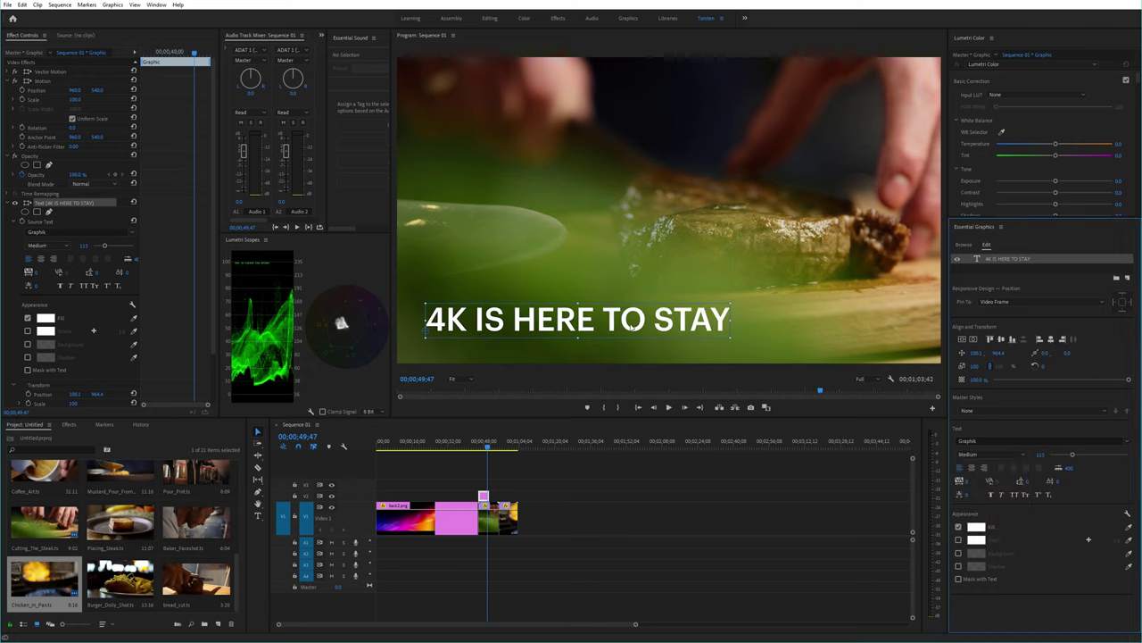
{"action": "mouse_move", "coordinate": [1038, 456]}
{"action": "left_mouse_down"}
{"action": "mouse_move", "coordinate": [1018, 456]}
{"action": "mouse_move", "coordinate": [1031, 452]}
{"action": "left_mouse_up"}
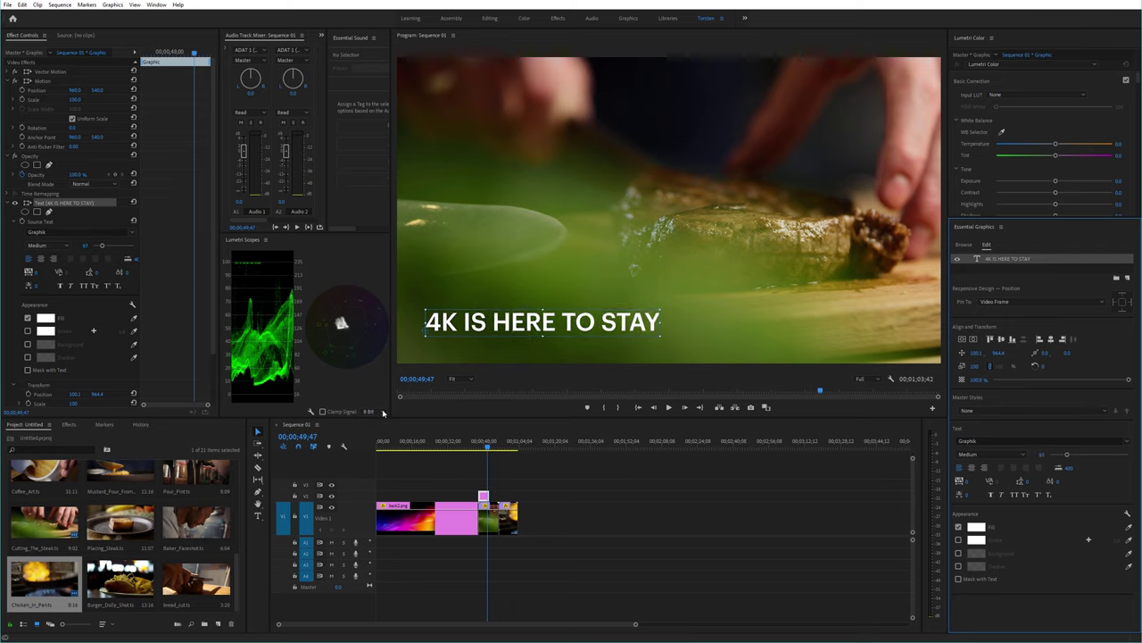
{"action": "left_click_drag", "start_coordinate": [591, 334], "coordinate": [601, 341]}
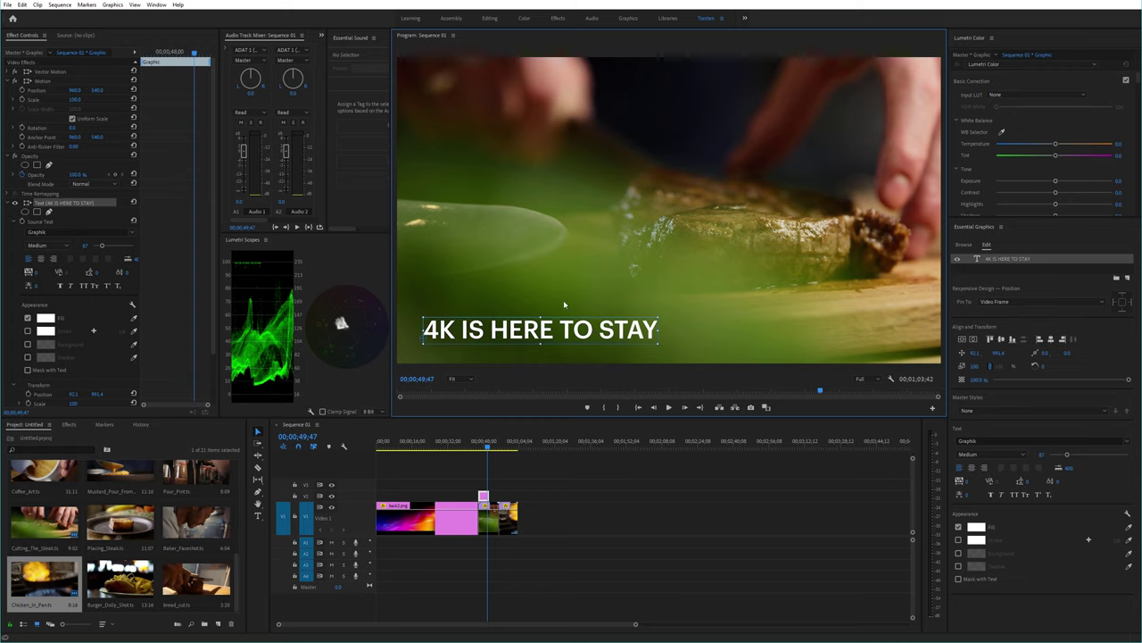
Step: Rewrite the title text as 'How does this look in lower-case?'
{"action": "left_click", "coordinate": [258, 515]}
{"action": "left_click", "coordinate": [657, 330]}
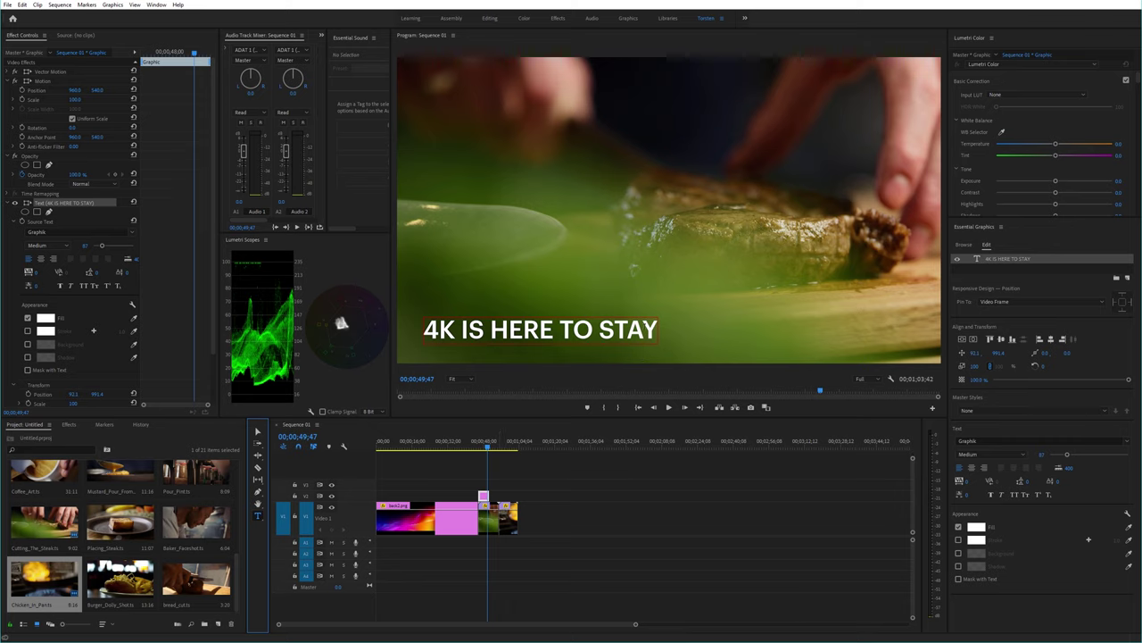
{"action": "key", "text": "BackSpace"}
{"action": "key", "text": "BackSpace"}
{"action": "key", "text": "BackSpace"}
{"action": "key", "text": "BackSpace"}
{"action": "key", "text": "BackSpace"}
{"action": "key", "text": "BackSpace"}
{"action": "key", "text": "BackSpace"}
{"action": "key", "text": "BackSpace"}
{"action": "key", "text": "BackSpace"}
{"action": "key", "text": "BackSpace"}
{"action": "key", "text": "BackSpace"}
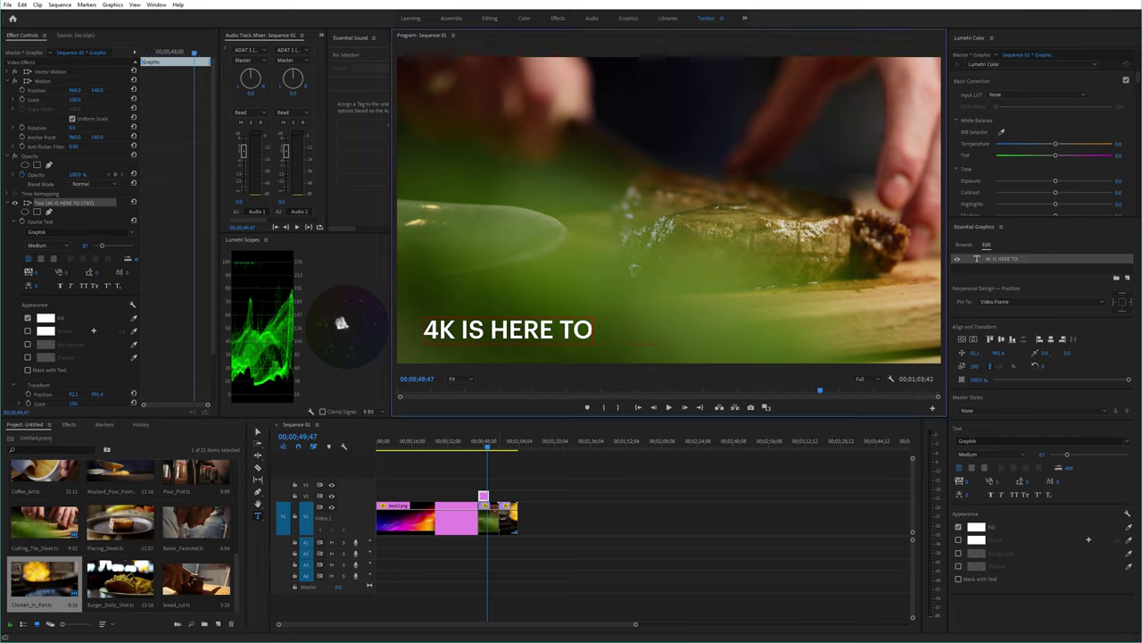
{"action": "key", "text": "BackSpace"}
{"action": "key", "text": "BackSpace"}
{"action": "key", "text": "BackSpace"}
{"action": "key", "text": "BackSpace"}
{"action": "key", "text": "BackSpace"}
{"action": "key", "text": "BackSpace"}
{"action": "key", "text": "BackSpace"}
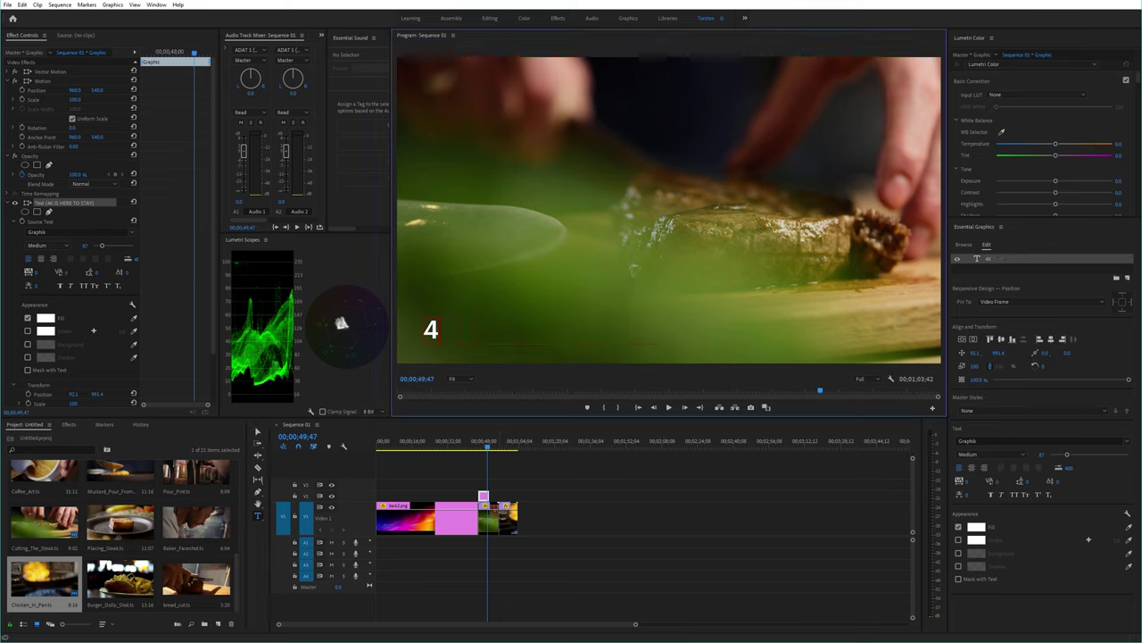
{"action": "type", "text": "How does the"}
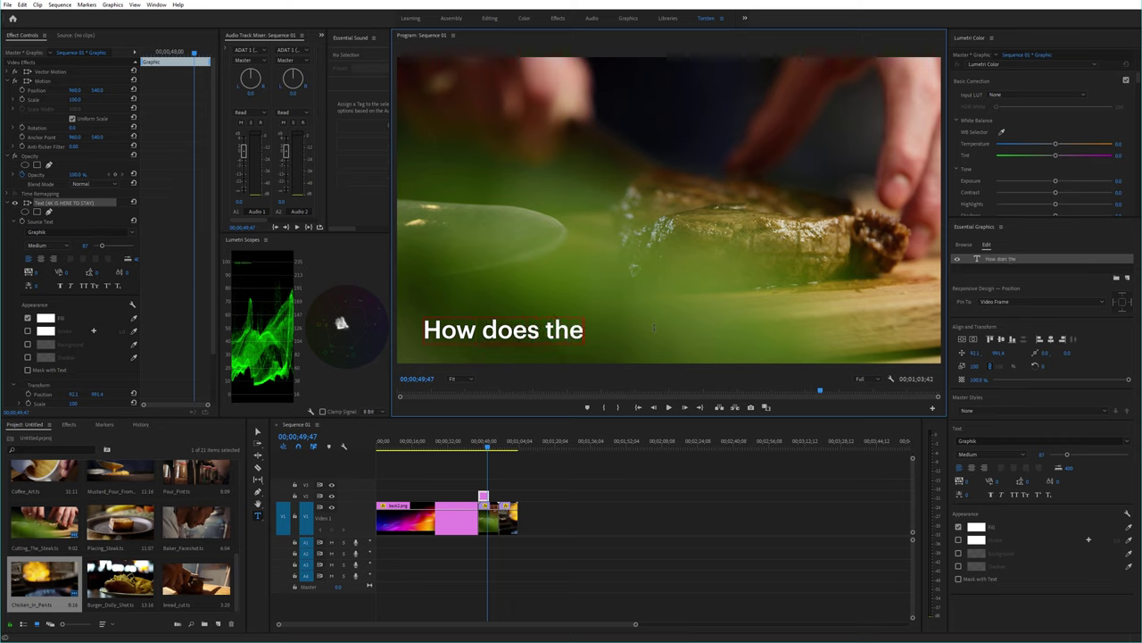
{"action": "key", "text": "BackSpace"}
{"action": "type", "text": "is look in"}
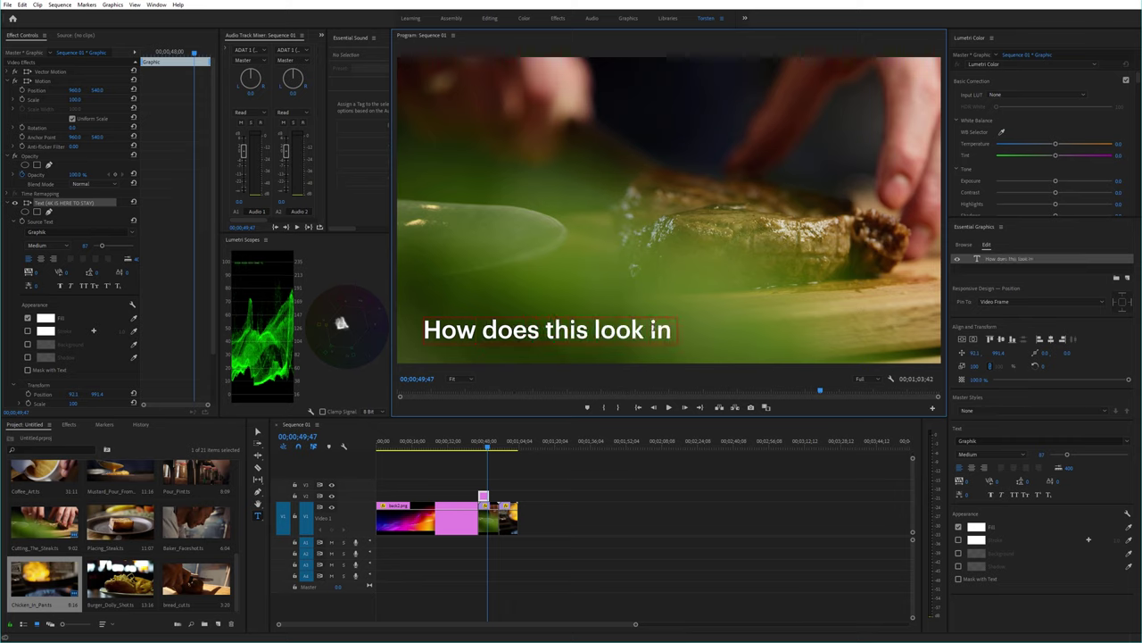
{"action": "type", "text": " lower-case?"}
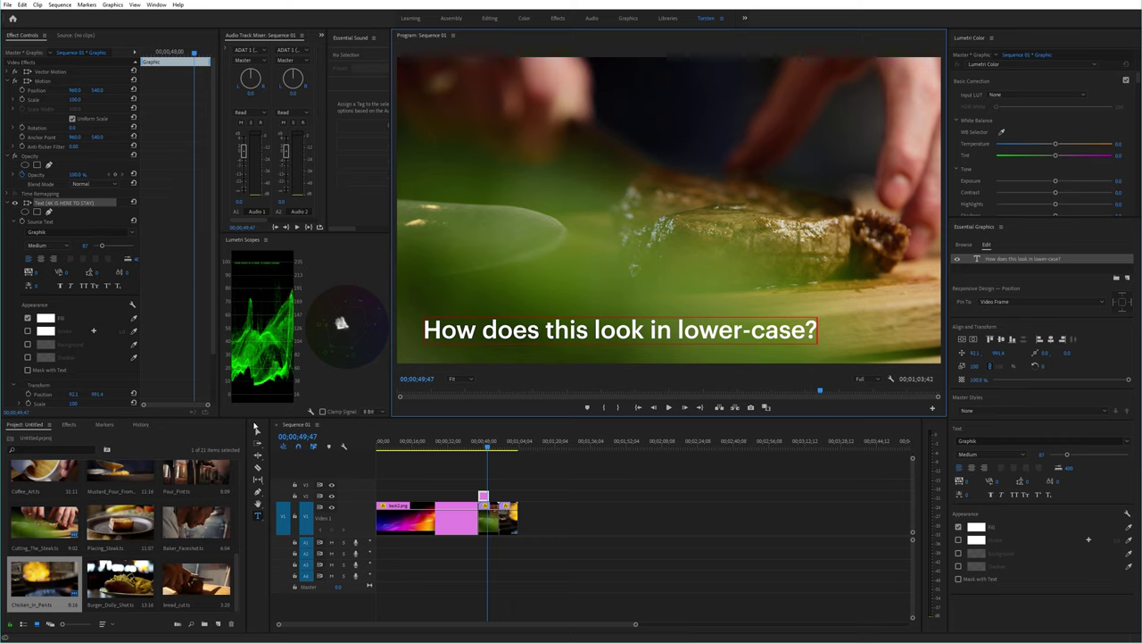
{"action": "left_click", "coordinate": [257, 431]}
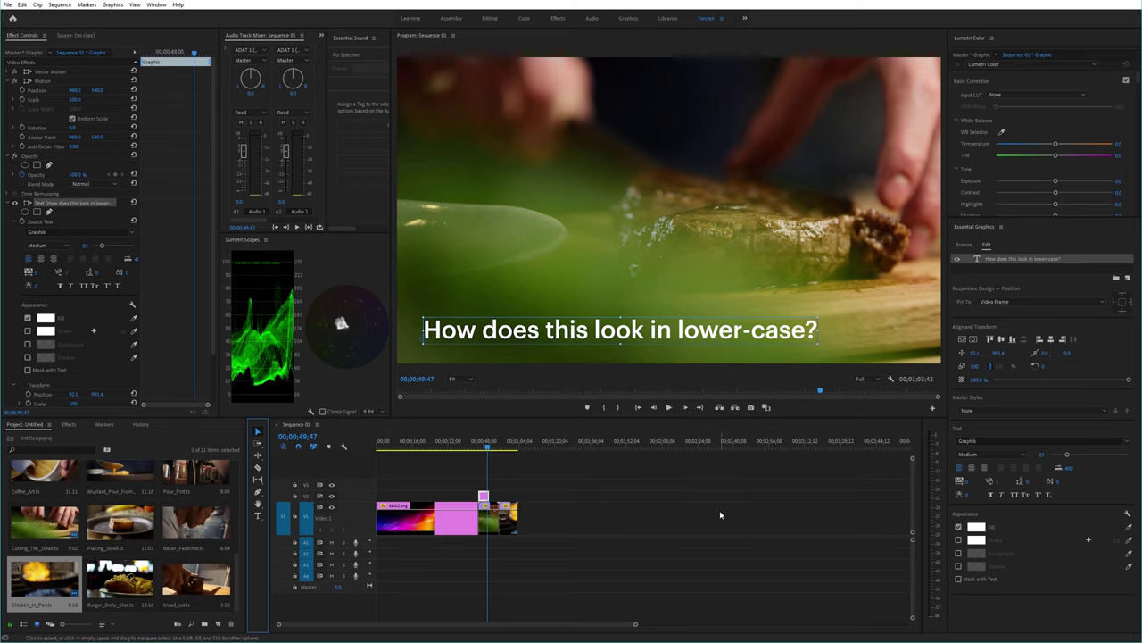
Step: Move the playhead back to about 00;00;48;09 to review the lower-case title
{"action": "left_click", "coordinate": [482, 442]}
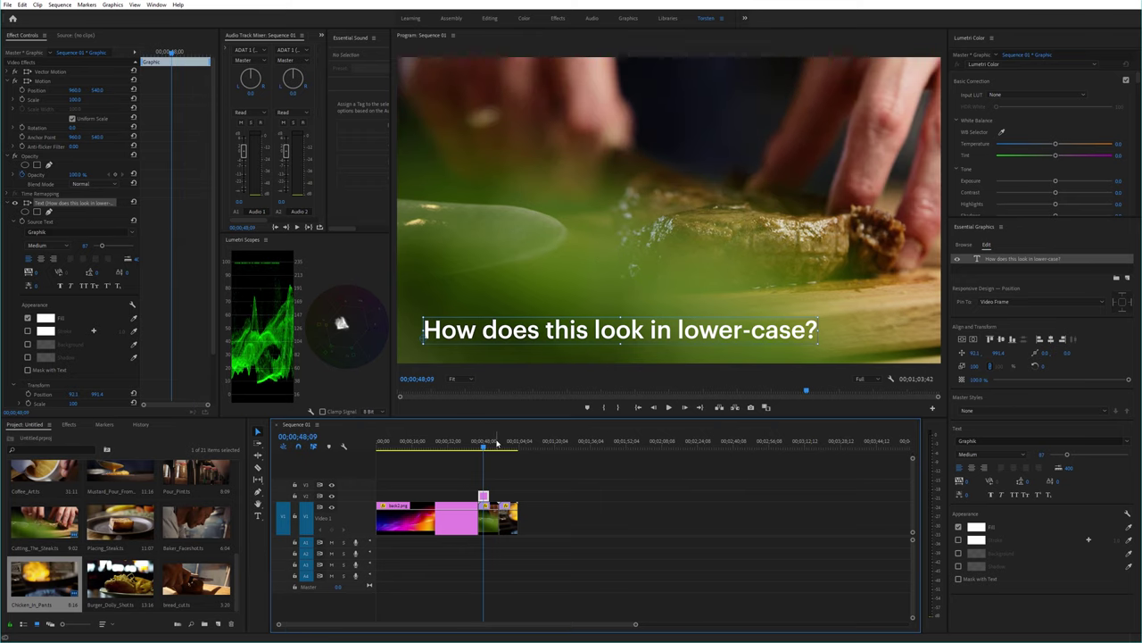